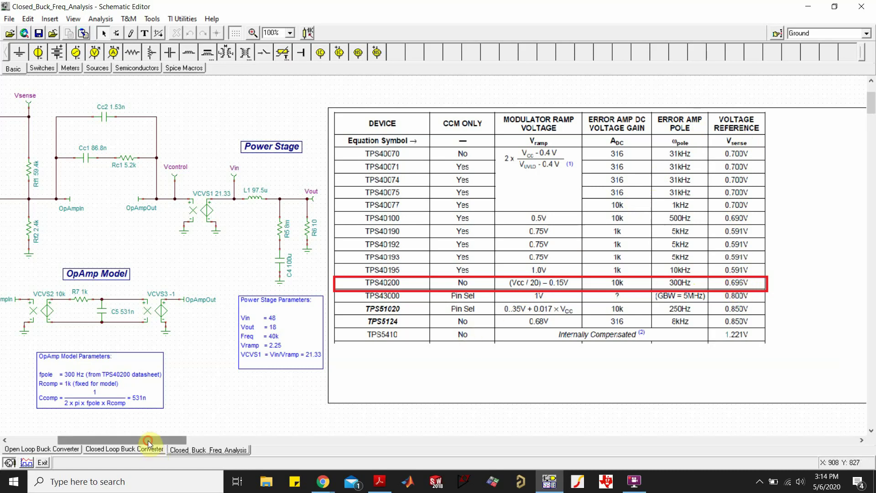
Step: Examine the power stage output components: inductor L1, capacitor C4, and resistors R5 and R6
{"action": "left_click_drag", "start_coordinate": [151, 440], "coordinate": [121, 441]}
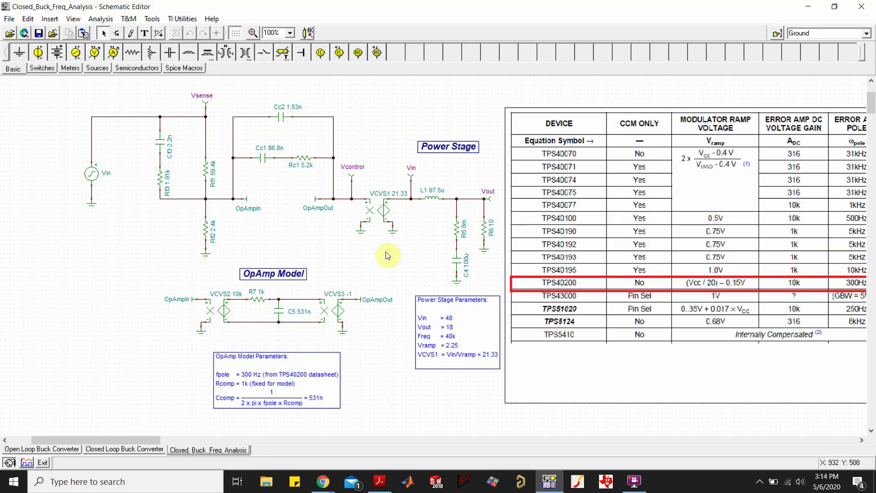
{"action": "left_click", "coordinate": [432, 198]}
{"action": "left_click", "coordinate": [457, 258], "text": "shift"}
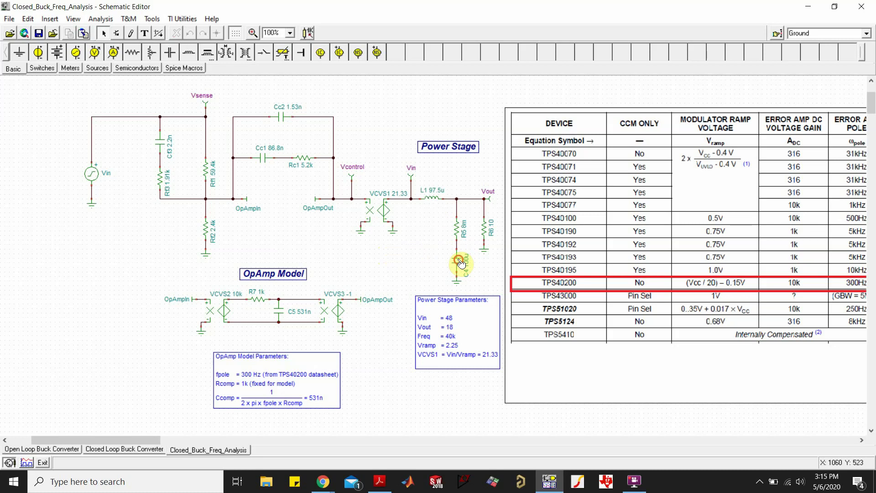
{"action": "left_click", "coordinate": [458, 235]}
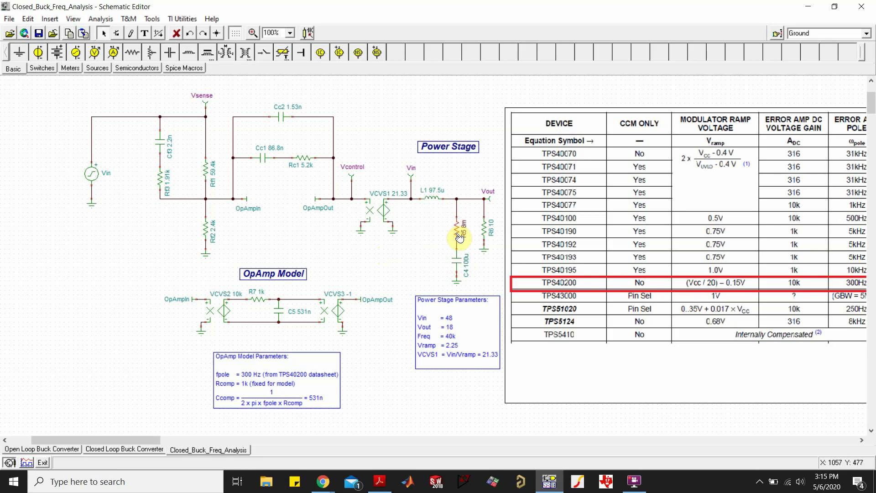
{"action": "left_click", "coordinate": [483, 226]}
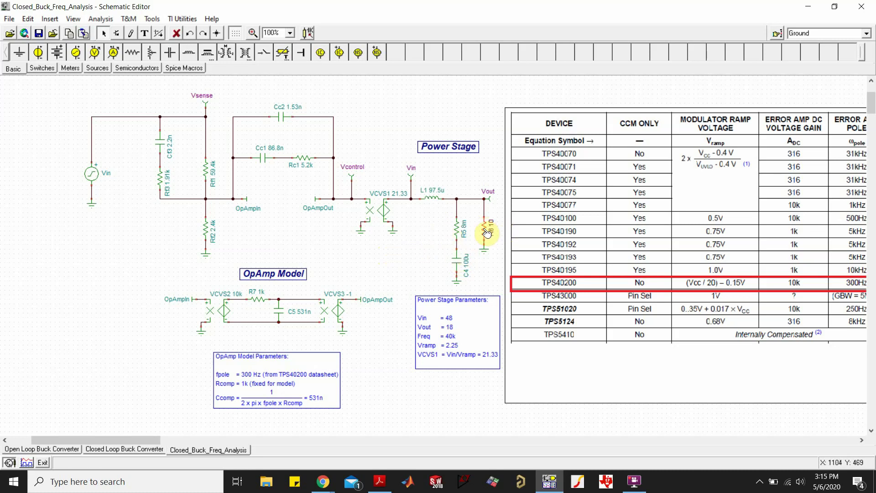
{"action": "left_click", "coordinate": [403, 254]}
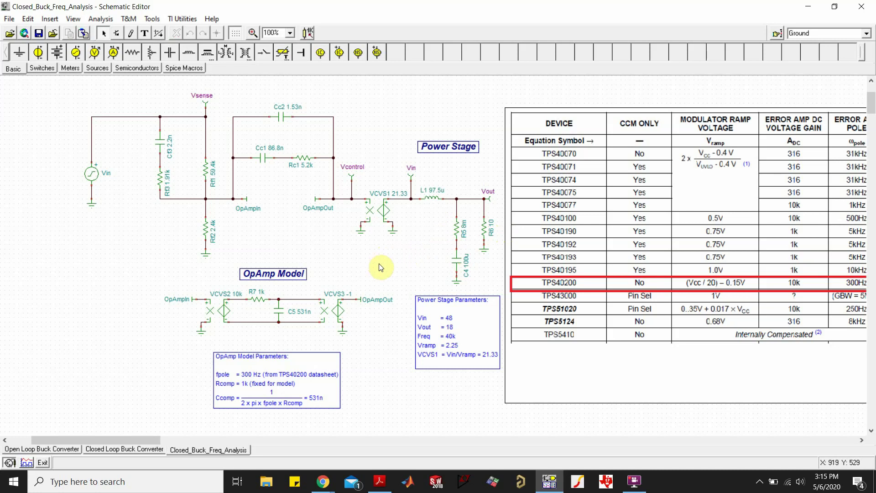
Step: Check the voltage amplification parameter of the VCVS1 source in the power stage
{"action": "left_click", "coordinate": [383, 210]}
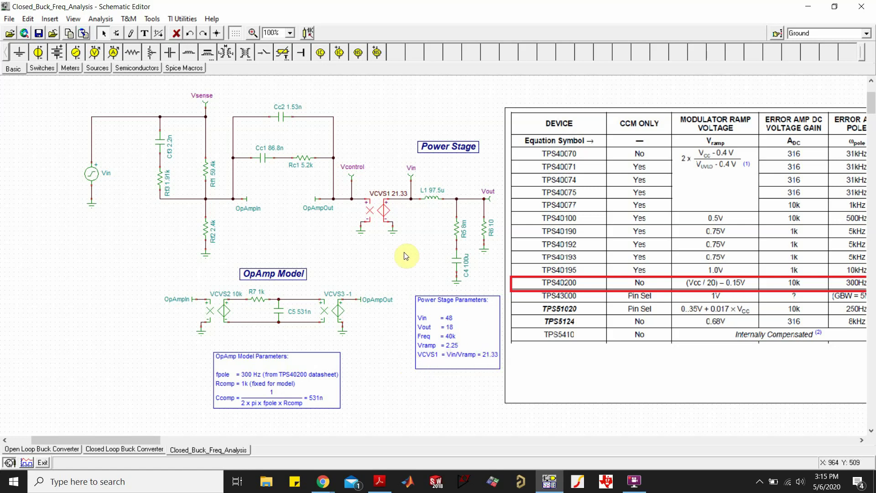
{"action": "double_click", "coordinate": [383, 214]}
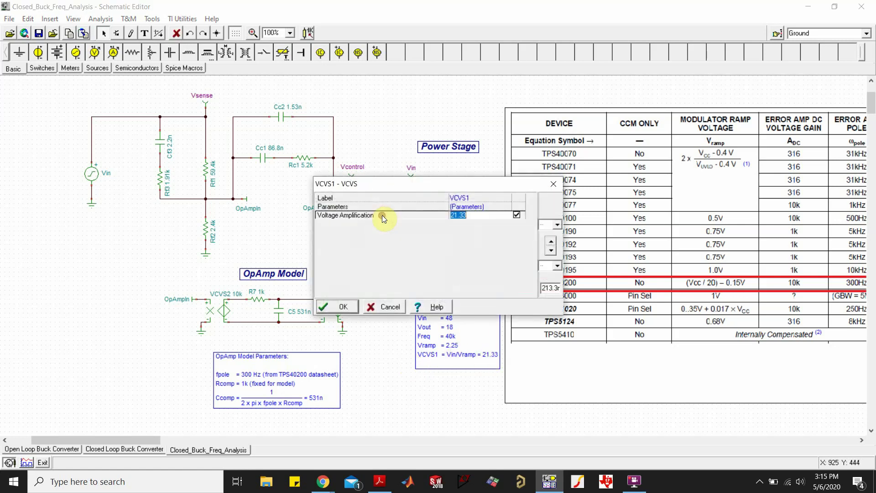
{"action": "left_click", "coordinate": [467, 207]}
{"action": "left_click", "coordinate": [469, 214]}
{"action": "left_click", "coordinate": [470, 214]}
{"action": "left_click_drag", "start_coordinate": [471, 213], "coordinate": [415, 217]}
{"action": "left_click", "coordinate": [342, 308]}
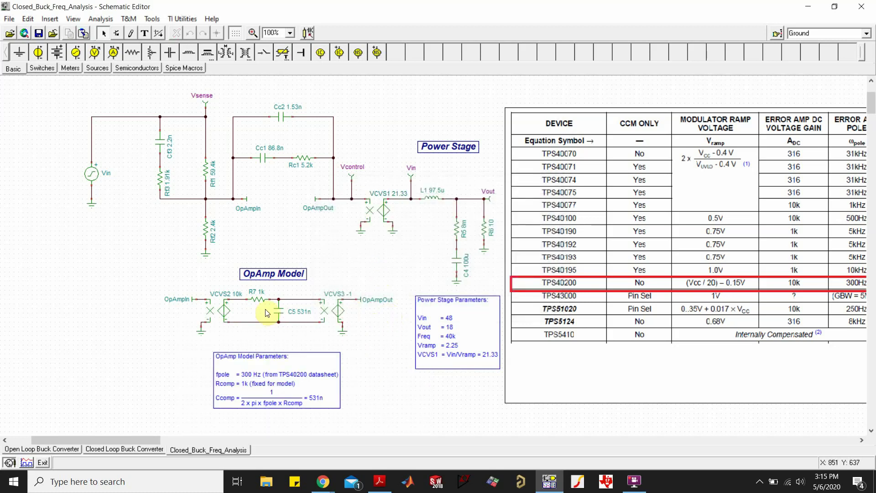
Step: Check the voltage amplification parameters of the VCVS2 and VCVS3 sources in the OpAmp Model
{"action": "left_click_drag", "start_coordinate": [133, 252], "coordinate": [402, 346]}
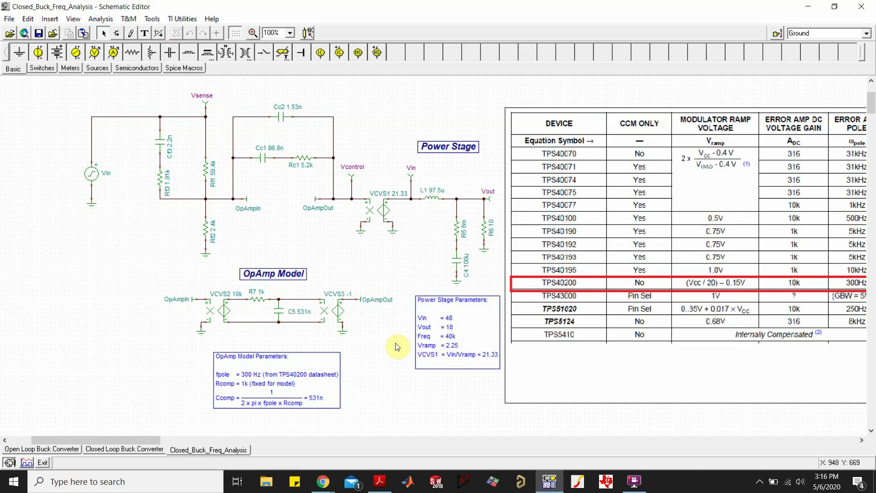
{"action": "double_click", "coordinate": [224, 312]}
{"action": "left_click", "coordinate": [453, 216]}
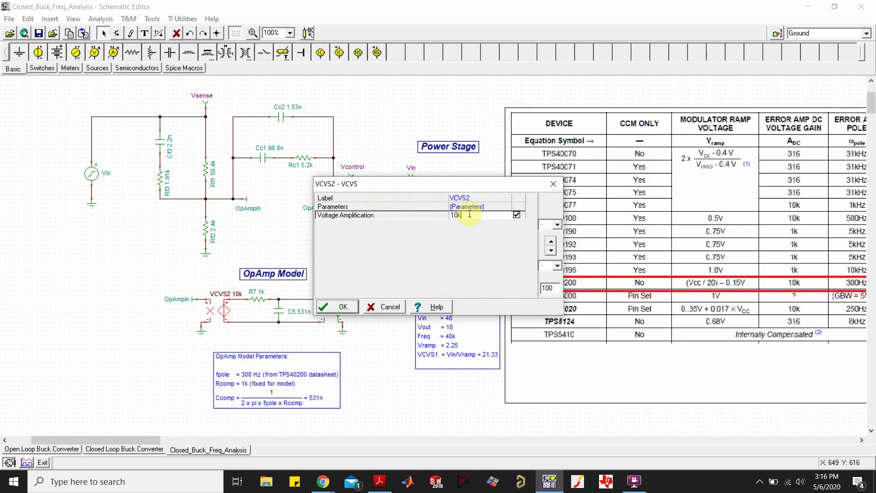
{"action": "left_click", "coordinate": [338, 307]}
{"action": "double_click", "coordinate": [338, 313]}
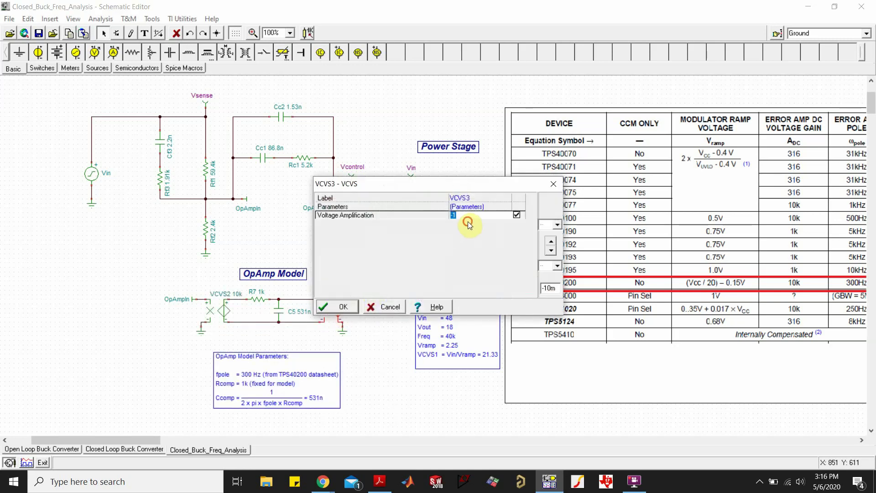
{"action": "left_click", "coordinate": [340, 306]}
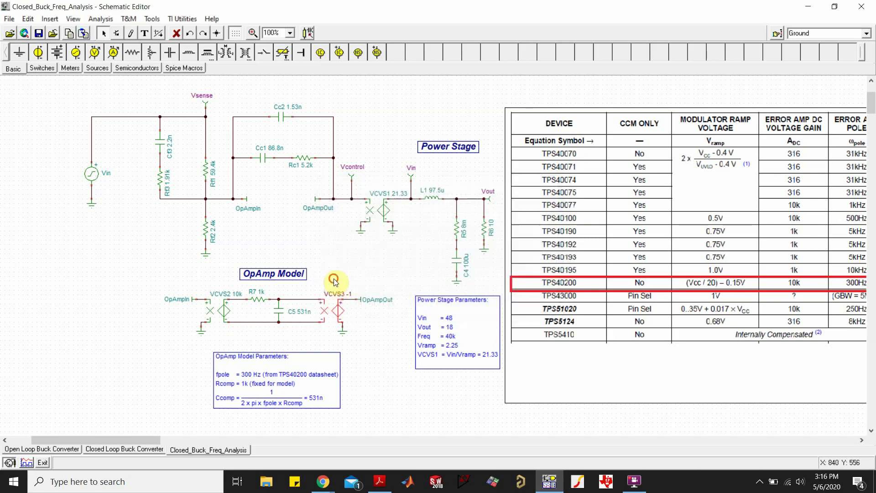
{"action": "left_click", "coordinate": [335, 280]}
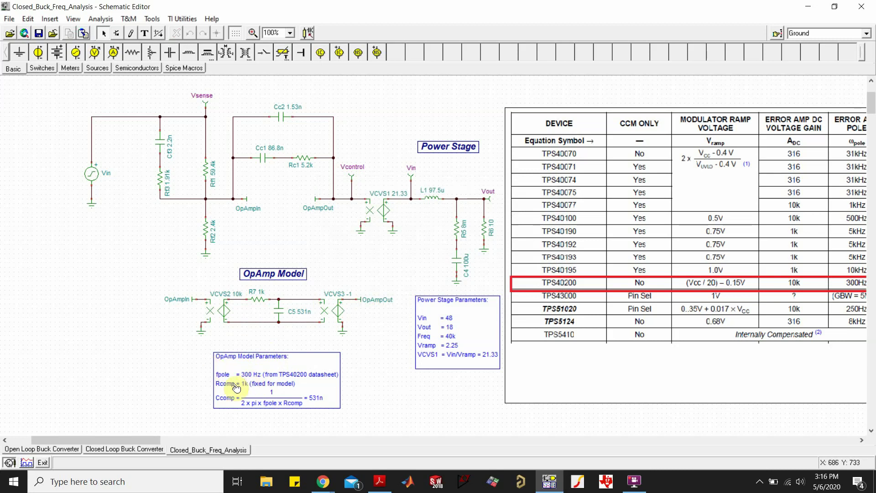
Step: Compare resistor R7 and capacitor C5 in the OpAmp Model with the Rcomp and Ccomp values in its parameter note
{"action": "left_click", "coordinate": [258, 302]}
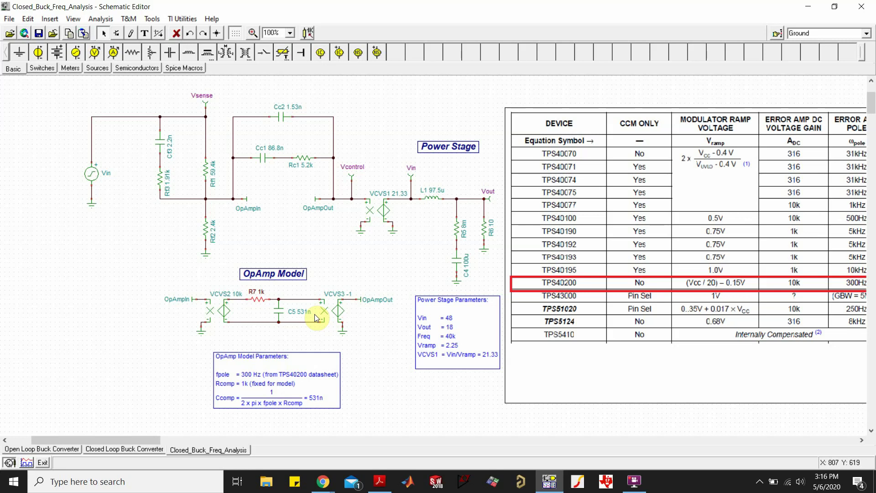
{"action": "left_click", "coordinate": [282, 316]}
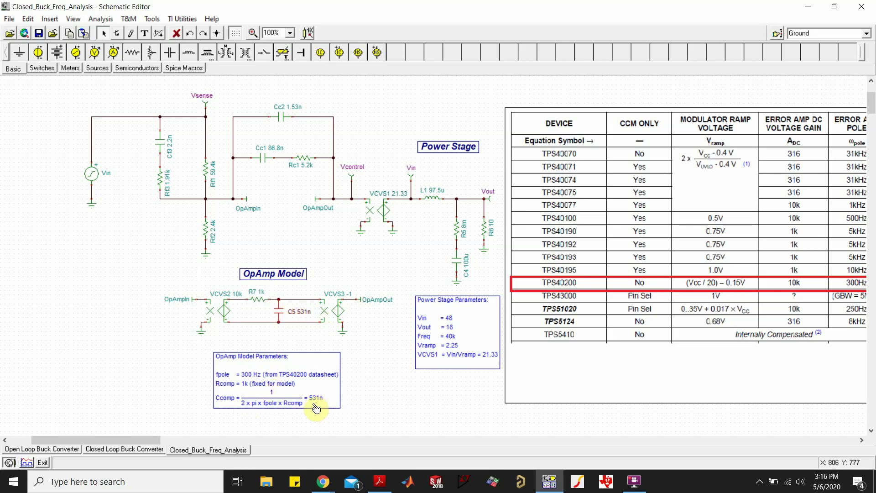
{"action": "left_click", "coordinate": [287, 344]}
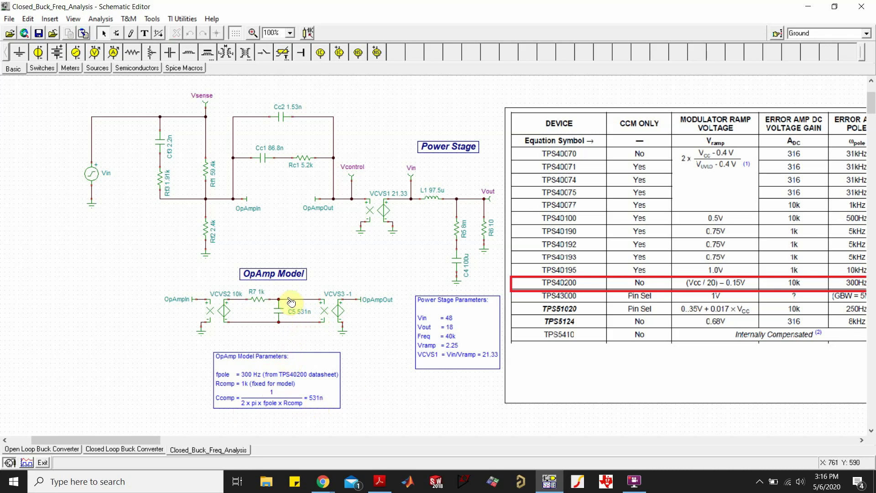
Step: Examine the compensation network between Vsense and Vcontrol, including the feedback divider resistors Rf1 and Rf2
{"action": "left_click", "coordinate": [135, 85]}
{"action": "left_click_drag", "start_coordinate": [150, 102], "coordinate": [346, 269]}
{"action": "left_click", "coordinate": [346, 268]}
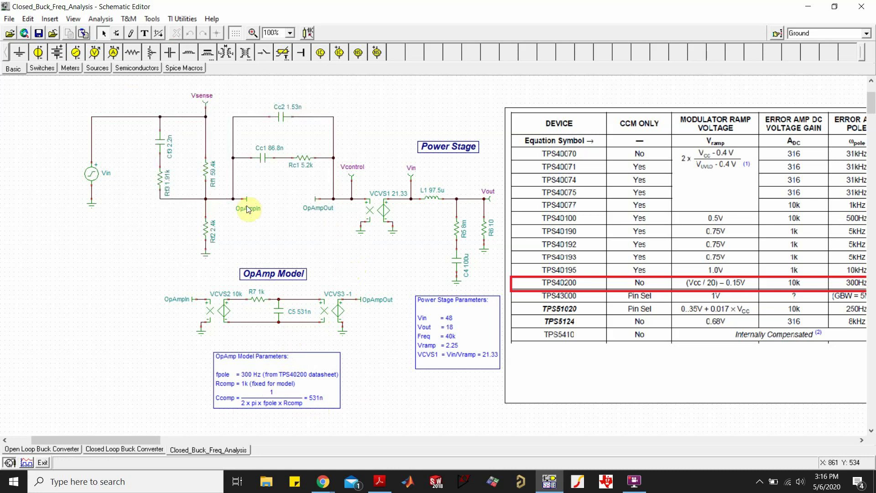
{"action": "left_click_drag", "start_coordinate": [187, 140], "coordinate": [229, 272]}
{"action": "left_click", "coordinate": [223, 95]}
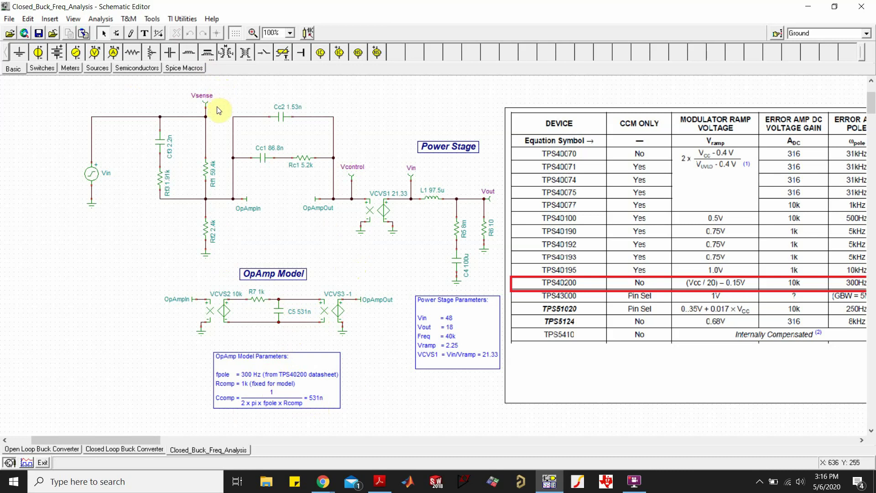
{"action": "left_click", "coordinate": [209, 173]}
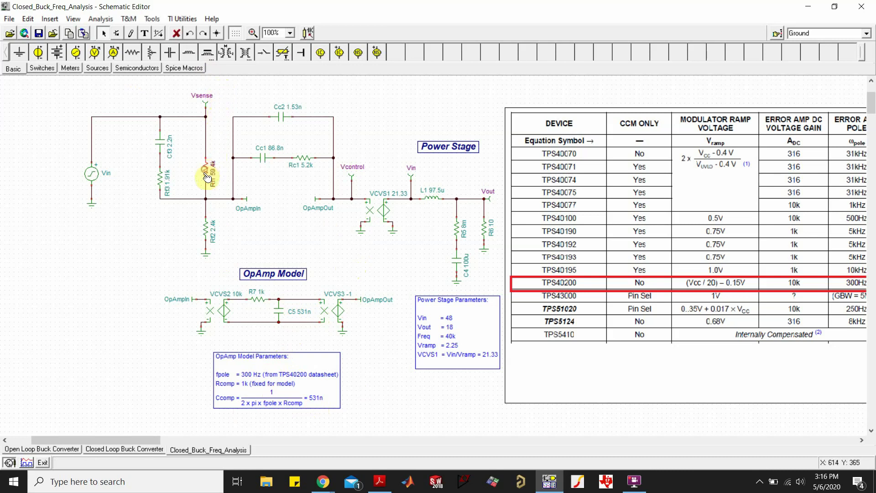
{"action": "left_click", "coordinate": [204, 228]}
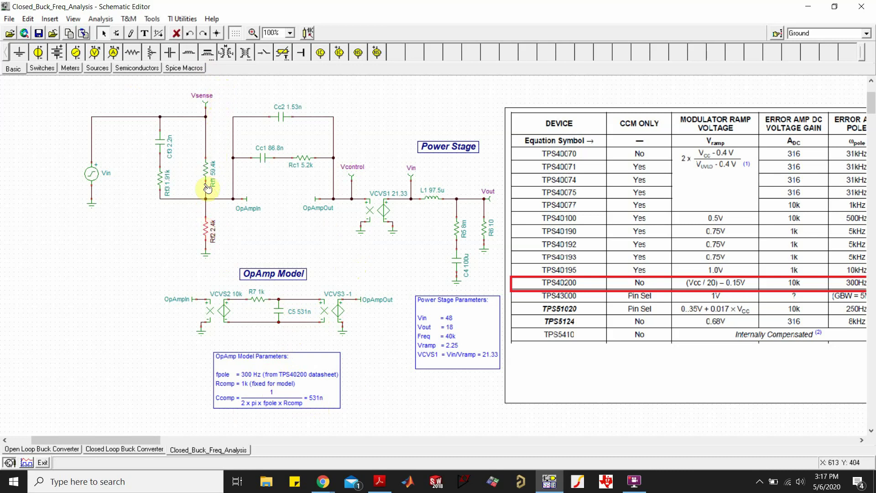
{"action": "left_click", "coordinate": [224, 214]}
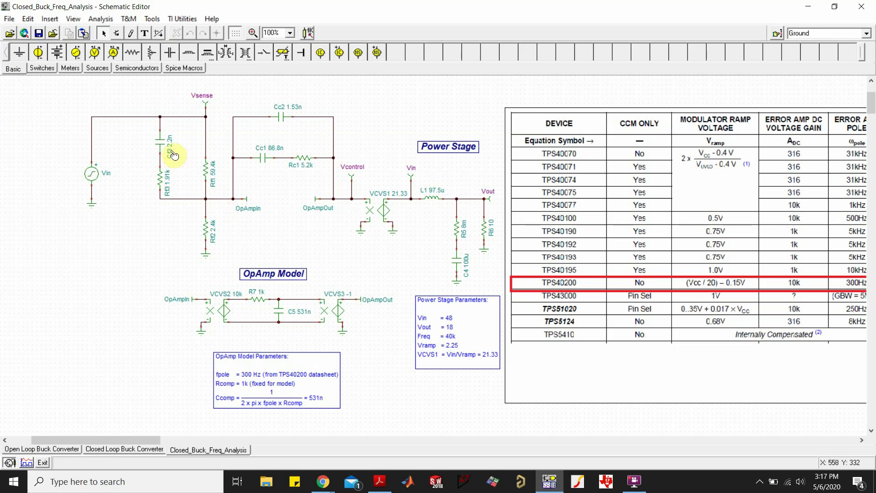
{"action": "left_click_drag", "start_coordinate": [189, 149], "coordinate": [231, 264]}
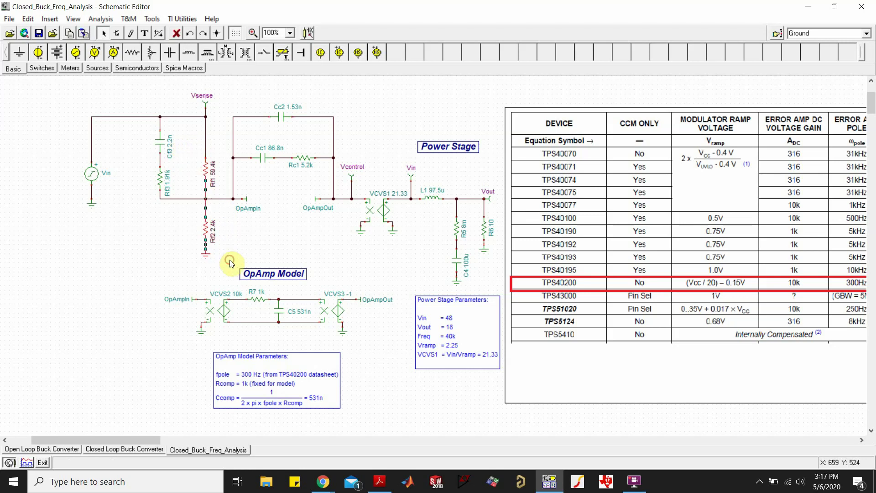
{"action": "left_click", "coordinate": [222, 236]}
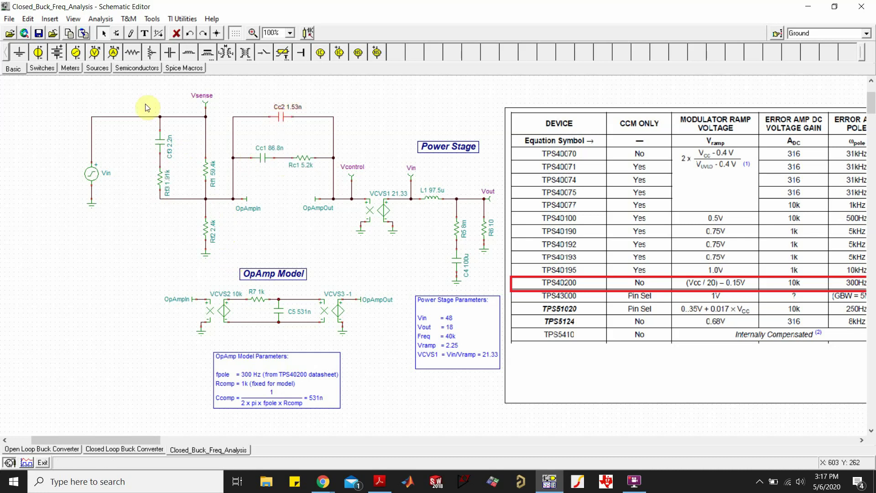
{"action": "left_click_drag", "start_coordinate": [68, 91], "coordinate": [438, 405]}
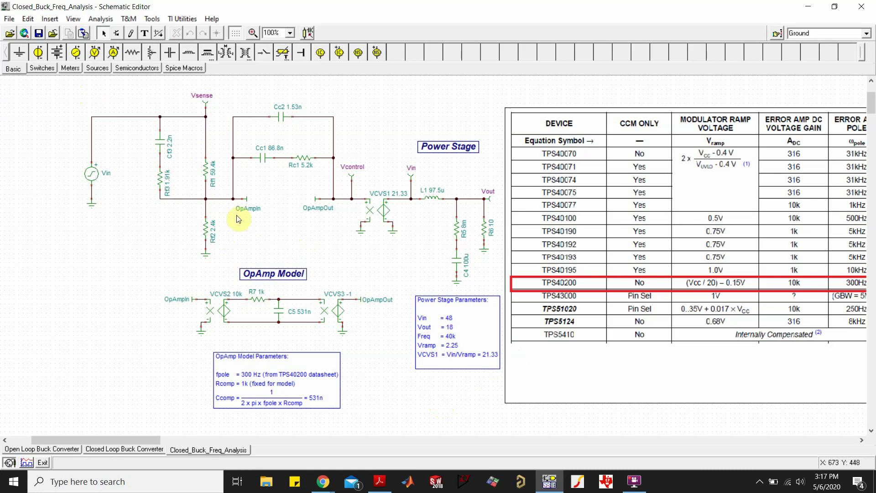
Step: Switch to the AC Bode results window and place cursor A on the Full Loop gain curve at about 3.03 kHz
{"action": "left_click", "coordinate": [27, 461]}
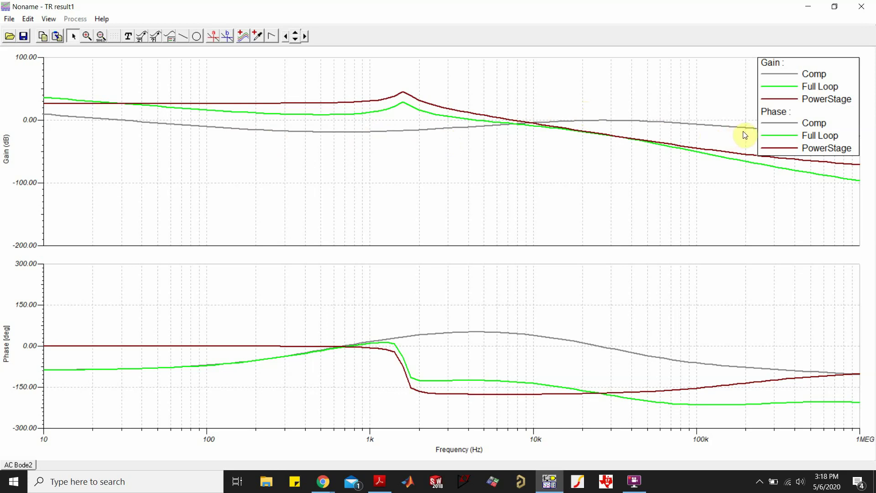
{"action": "left_click", "coordinate": [471, 181]}
{"action": "left_click", "coordinate": [209, 36]}
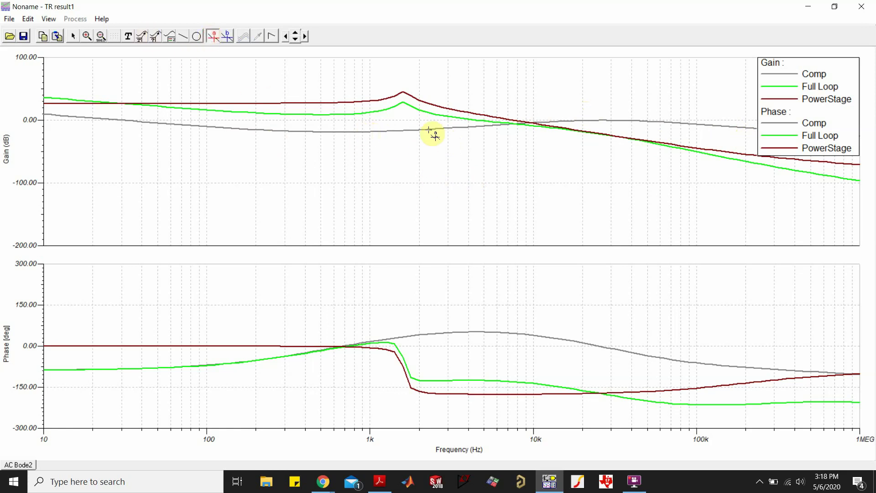
{"action": "left_click", "coordinate": [449, 116]}
{"action": "left_click_drag", "start_coordinate": [730, 5], "coordinate": [255, 179]}
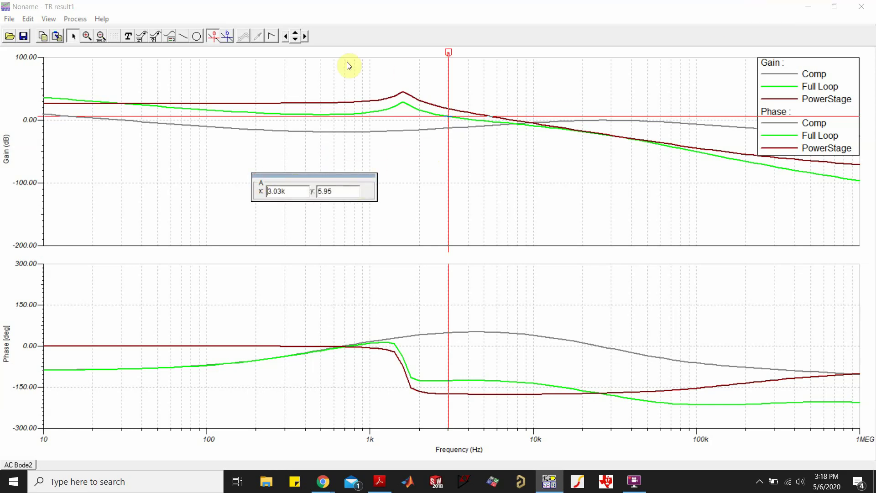
Step: Move cursor A to the Full Loop gain crossover by setting its y value to 0
{"action": "left_click", "coordinate": [227, 36]}
{"action": "double_click", "coordinate": [333, 192]}
{"action": "type", "text": "0"}
{"action": "key", "text": "Return"}
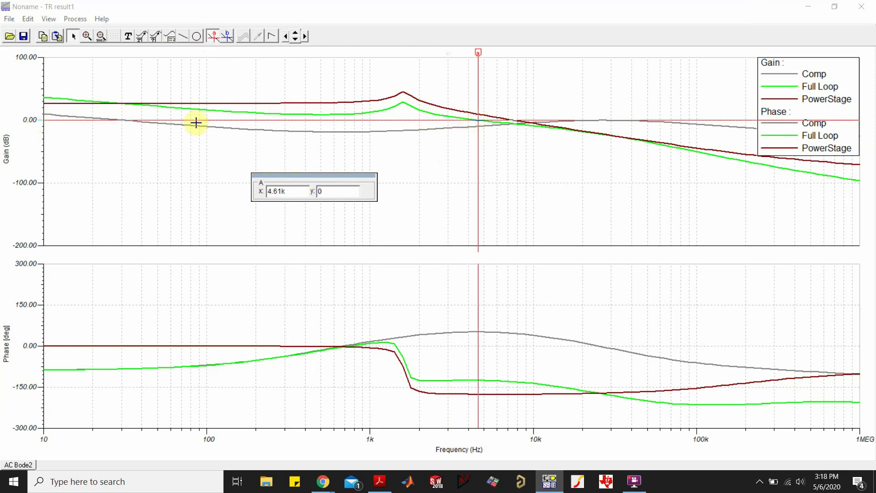
Step: Place cursor B on the Full Loop phase curve and set its x value to 4.61k
{"action": "left_click", "coordinate": [228, 36]}
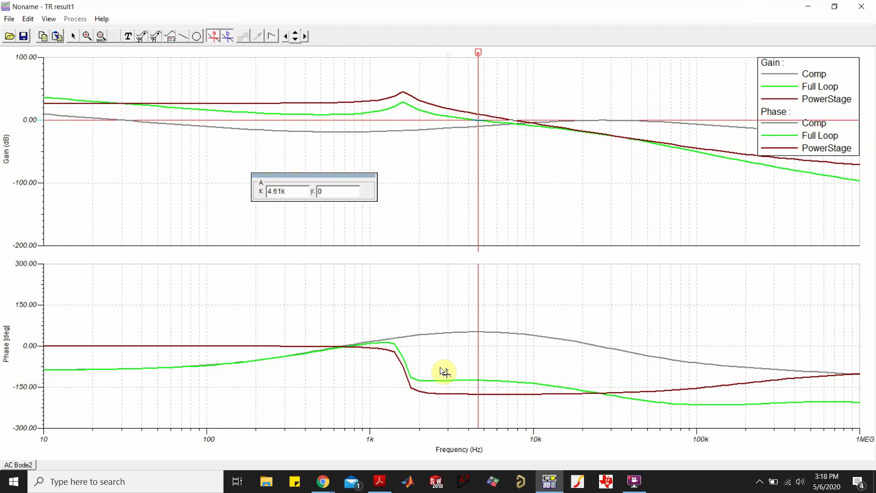
{"action": "left_click", "coordinate": [480, 380]}
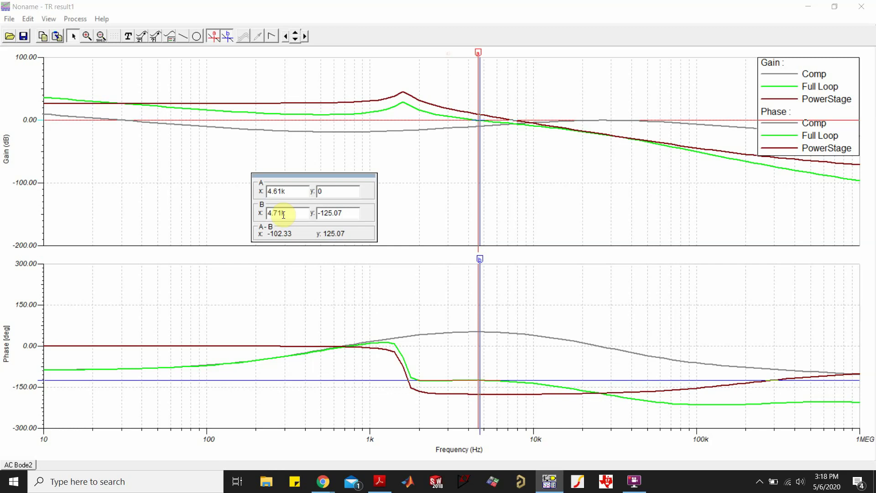
{"action": "left_click_drag", "start_coordinate": [283, 213], "coordinate": [273, 213]}
{"action": "type", "text": "61"}
{"action": "key", "text": "Return"}
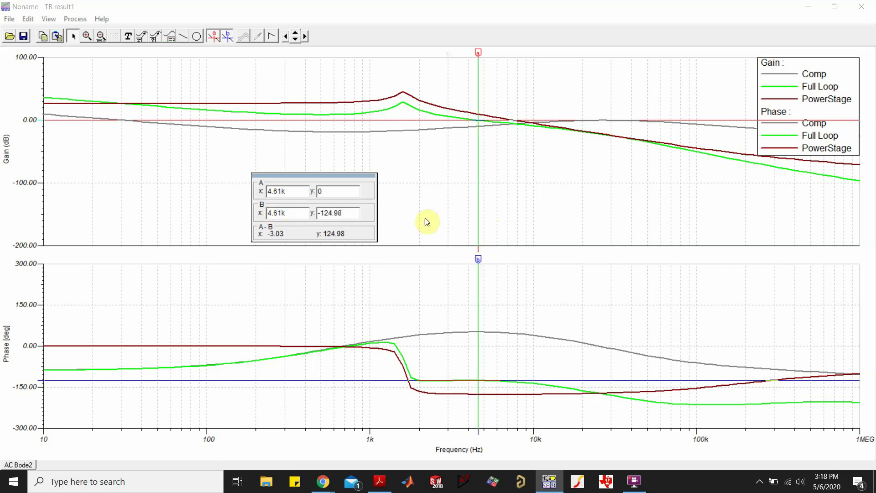
Step: Read cursor B's frequency and phase values to assess the loop's phase margin at crossover
{"action": "left_click", "coordinate": [318, 213]}
{"action": "left_click_drag", "start_coordinate": [286, 213], "coordinate": [268, 217]}
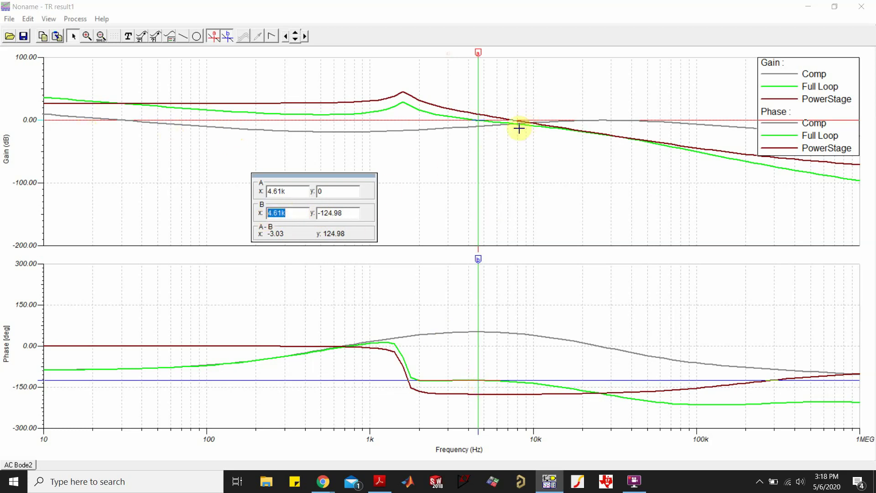
{"action": "left_click", "coordinate": [340, 213]}
{"action": "left_click_drag", "start_coordinate": [341, 213], "coordinate": [318, 217]}
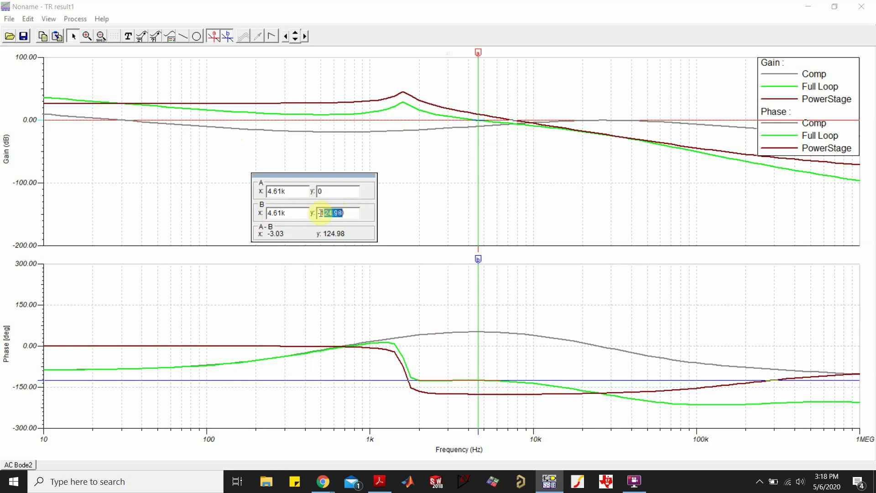
{"action": "left_click", "coordinate": [360, 215]}
{"action": "left_click", "coordinate": [377, 150]}
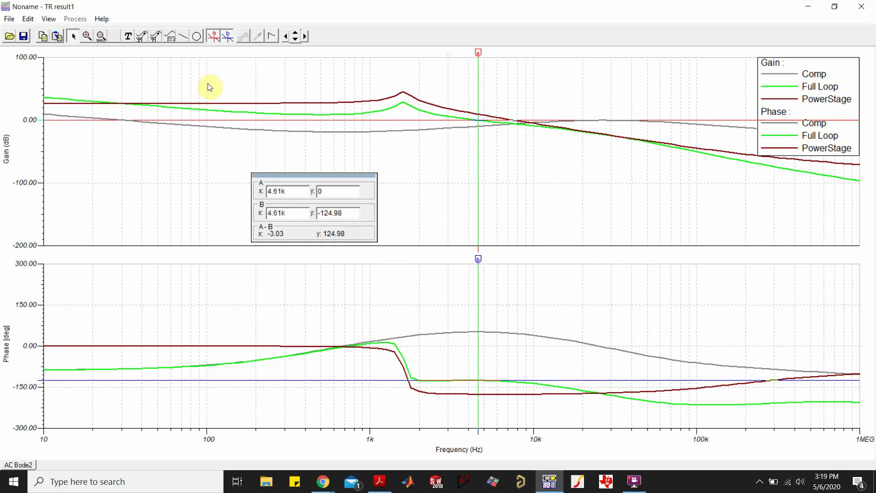
Step: Place cursor A on the Full Loop phase curve and set its y value to -180
{"action": "left_click", "coordinate": [212, 39]}
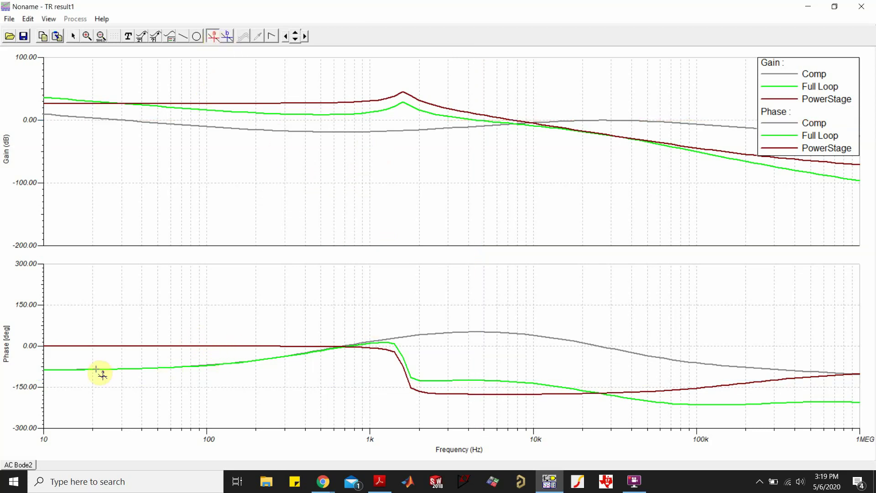
{"action": "left_click", "coordinate": [483, 380]}
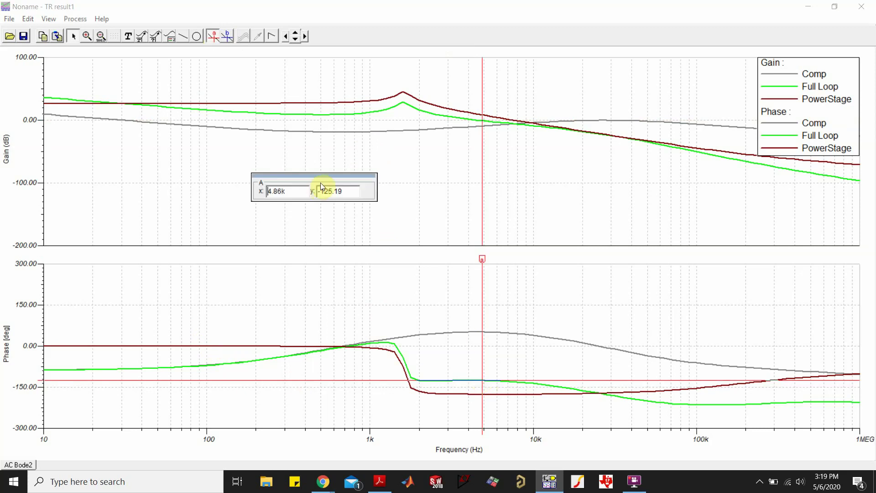
{"action": "left_click_drag", "start_coordinate": [343, 191], "coordinate": [324, 192]}
{"action": "type", "text": "80"}
{"action": "key", "text": "Return"}
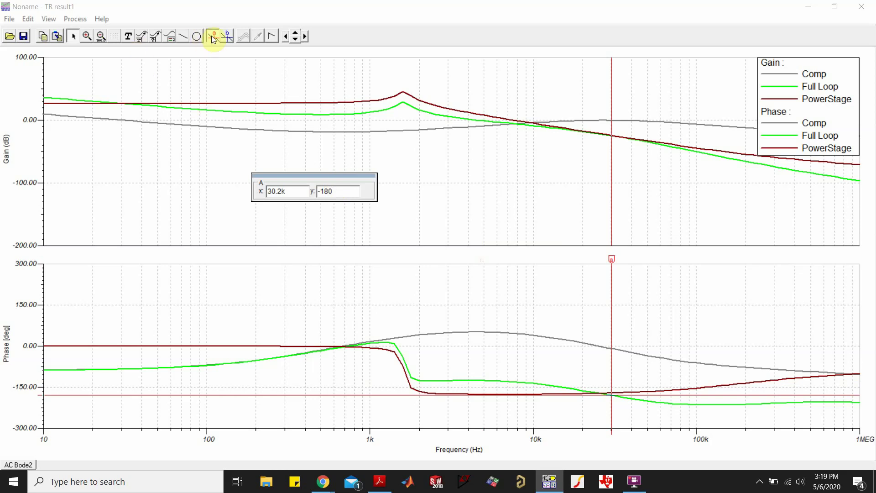
Step: Place cursor B on the Full Loop gain curve at about 111.2 kHz and set cursor A's x value to 111.2k
{"action": "left_click", "coordinate": [228, 36]}
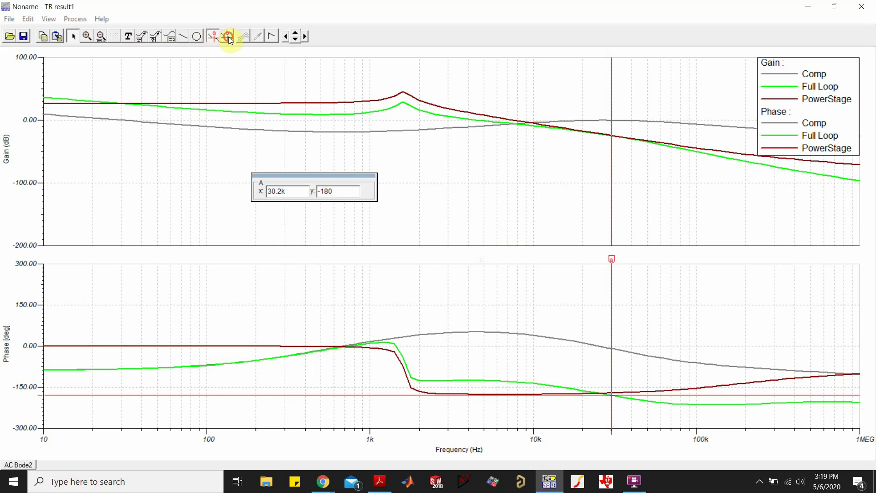
{"action": "left_click", "coordinate": [704, 155]}
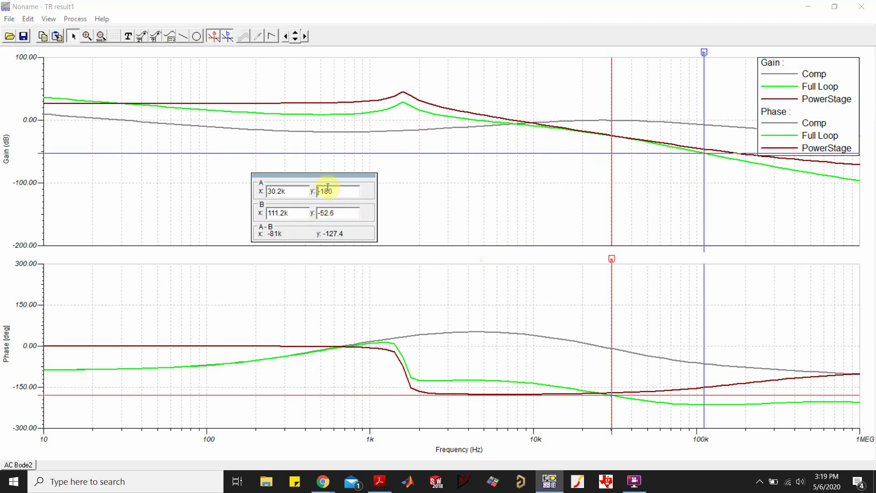
{"action": "left_click", "coordinate": [281, 191]}
{"action": "left_click_drag", "start_coordinate": [281, 190], "coordinate": [262, 193]}
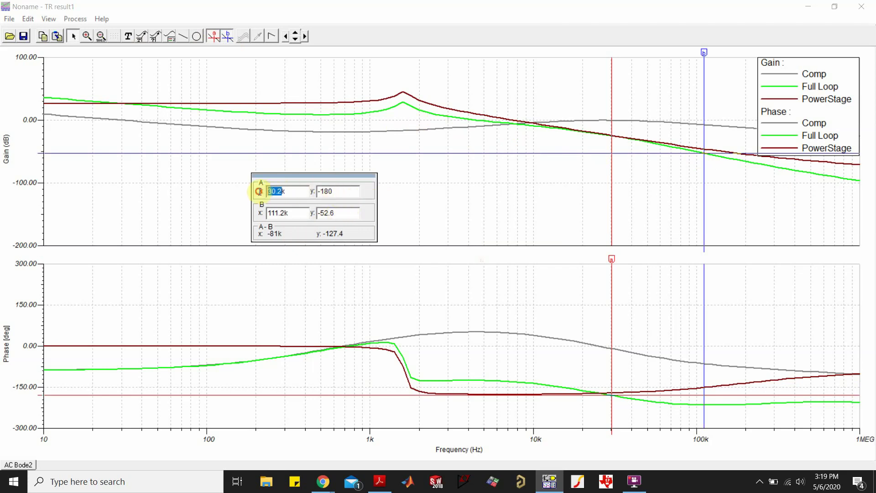
{"action": "type", "text": "111.2"}
{"action": "key", "text": "Return"}
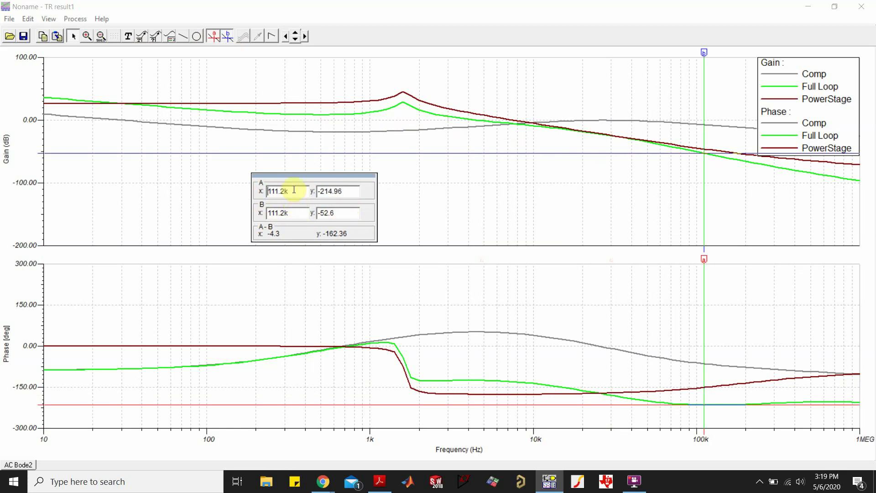
{"action": "left_click", "coordinate": [344, 213]}
{"action": "left_click_drag", "start_coordinate": [355, 190], "coordinate": [314, 191]}
{"action": "key", "text": "Home"}
Step: Reset the cursors and put cursor A on the Full Loop phase curve where the y value is -180
{"action": "left_click", "coordinate": [212, 36]}
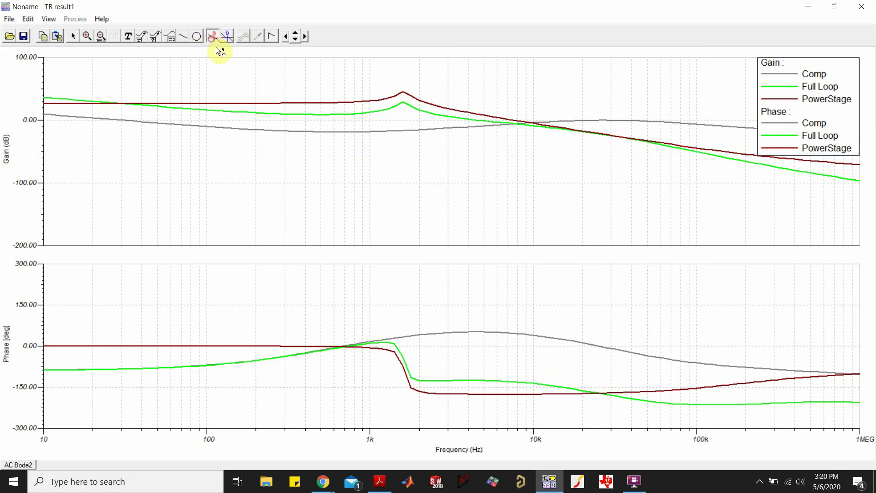
{"action": "left_click", "coordinate": [702, 405]}
{"action": "double_click", "coordinate": [340, 190]}
{"action": "left_click", "coordinate": [350, 190]}
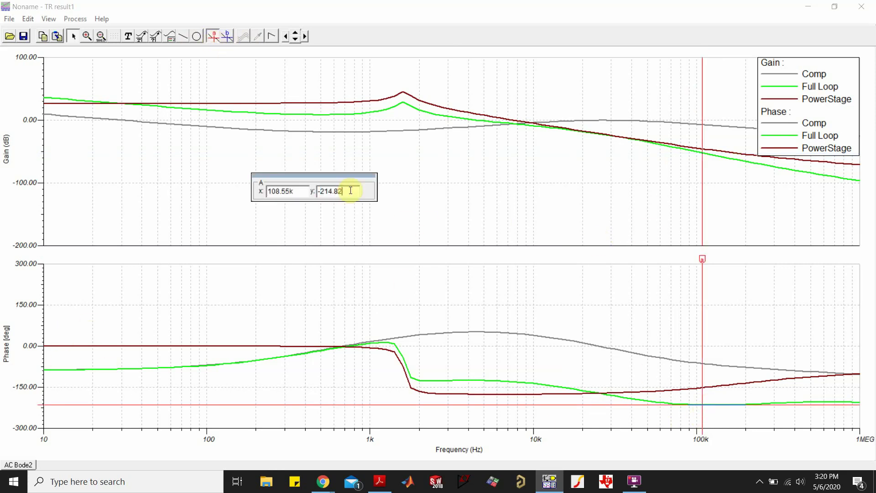
{"action": "double_click", "coordinate": [350, 191]}
{"action": "type", "text": "-180"}
{"action": "key", "text": "Return"}
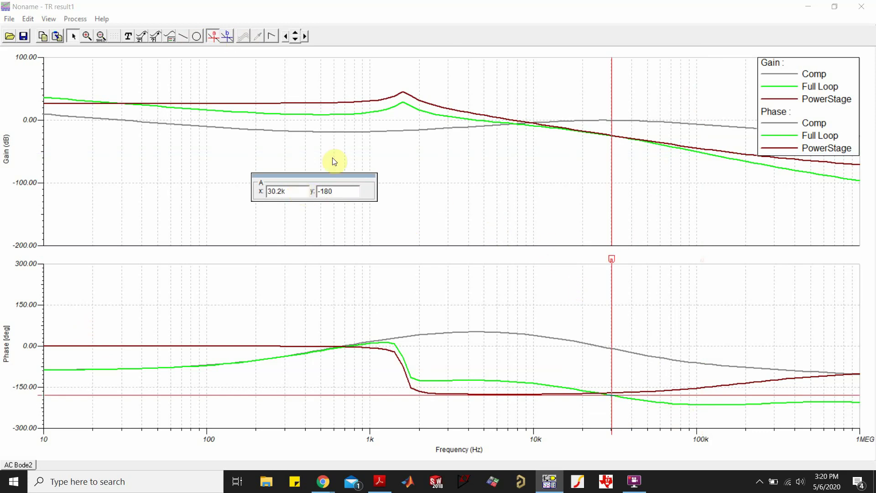
Step: Place cursor B on the Full Loop gain curve and set its x value to 30.2k
{"action": "left_click", "coordinate": [227, 36]}
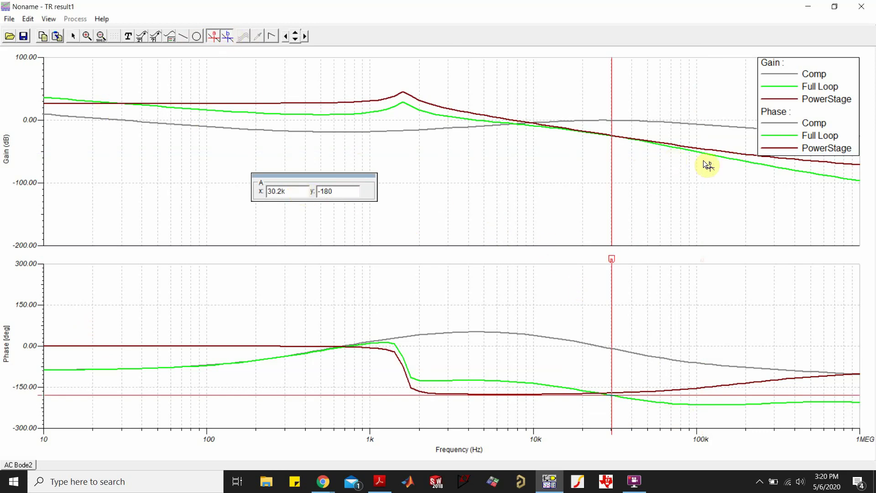
{"action": "left_click", "coordinate": [717, 157]}
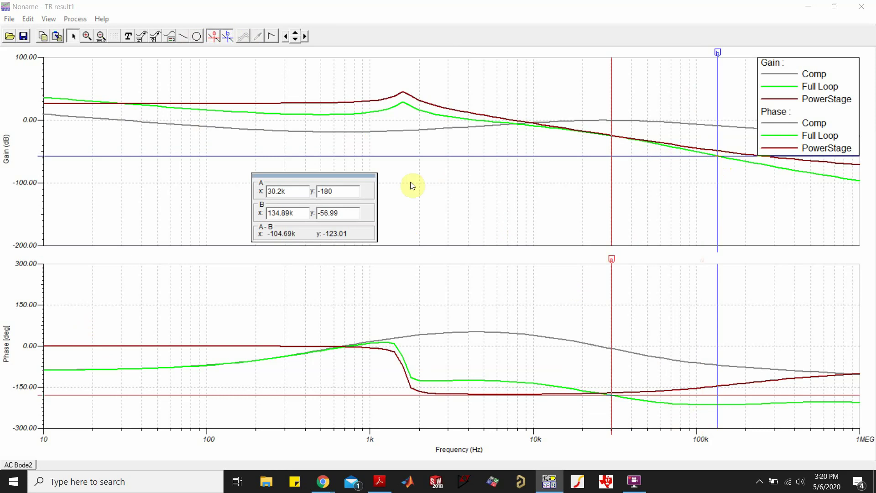
{"action": "left_click_drag", "start_coordinate": [290, 213], "coordinate": [233, 210]}
{"action": "type", "text": "30.2k"}
{"action": "key", "text": "Return"}
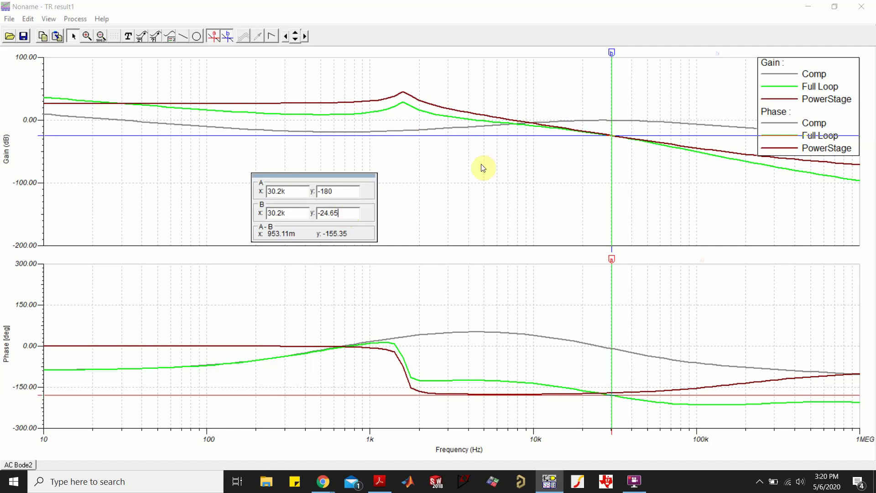
Step: Read cursor B's gain value to assess the loop's gain margin, and close the Bode results window
{"action": "left_click", "coordinate": [340, 216]}
{"action": "left_click", "coordinate": [343, 213]}
{"action": "left_click", "coordinate": [367, 181]}
{"action": "left_click_drag", "start_coordinate": [338, 174], "coordinate": [535, 140]}
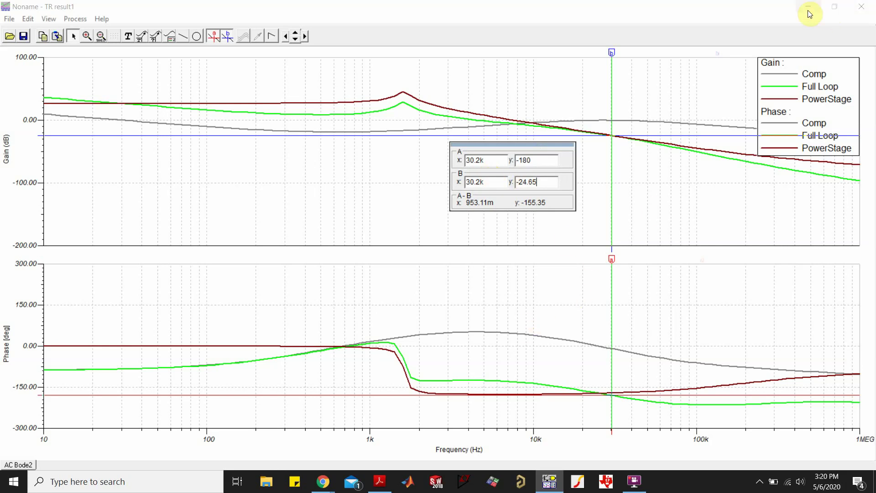
{"action": "left_click", "coordinate": [863, 10]}
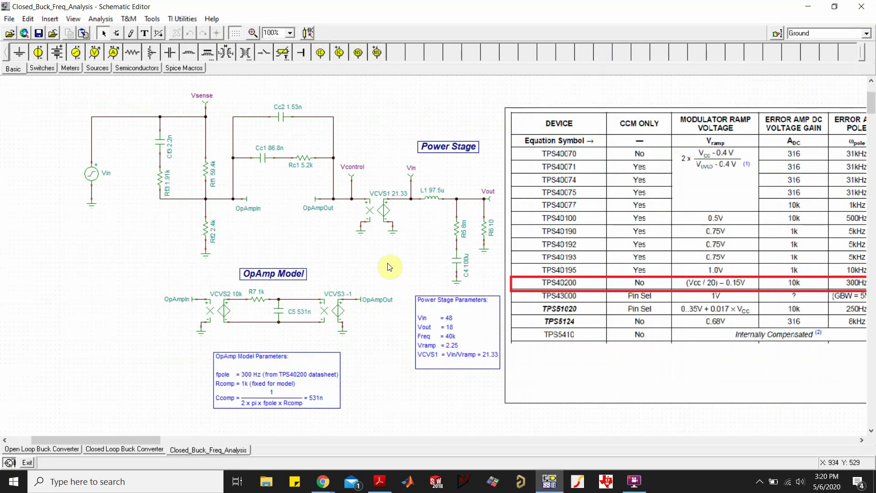
Step: Switch to the Open Loop Buck Converter schematic and examine its output filter and MOSFET T1
{"action": "left_click", "coordinate": [40, 451]}
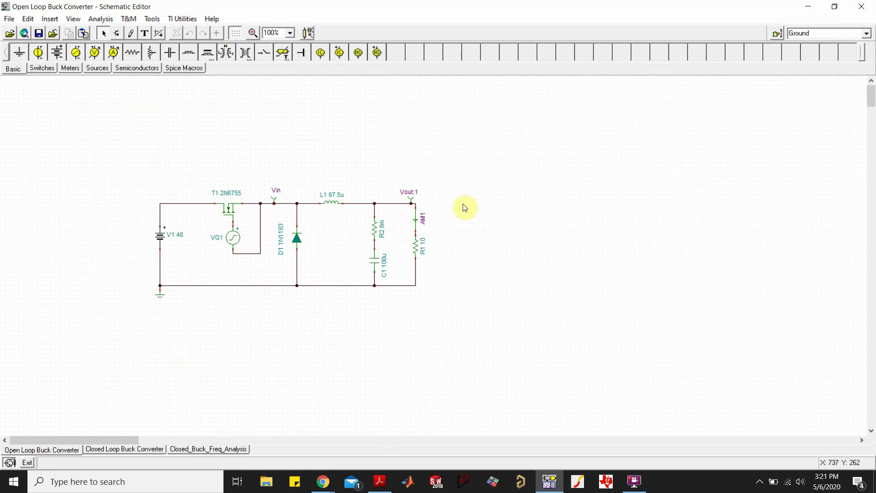
{"action": "left_click_drag", "start_coordinate": [124, 147], "coordinate": [475, 318]}
{"action": "left_click", "coordinate": [476, 319]}
{"action": "left_click", "coordinate": [337, 202]}
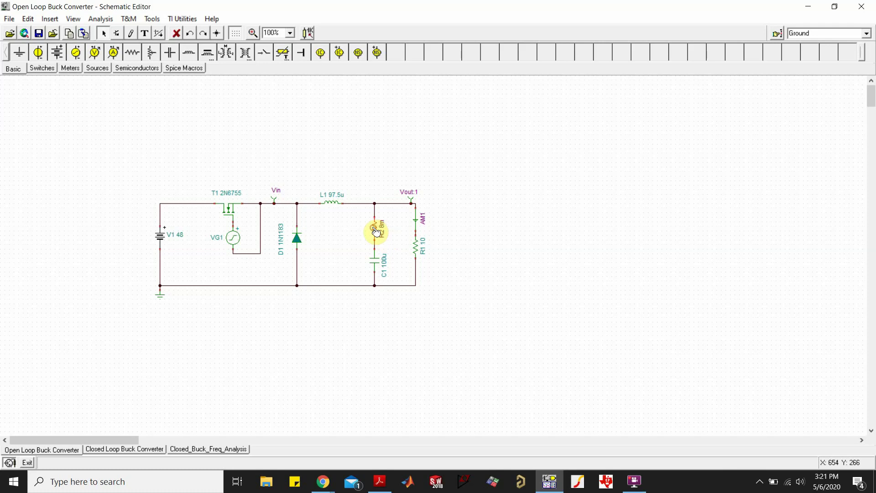
{"action": "left_click", "coordinate": [297, 131]}
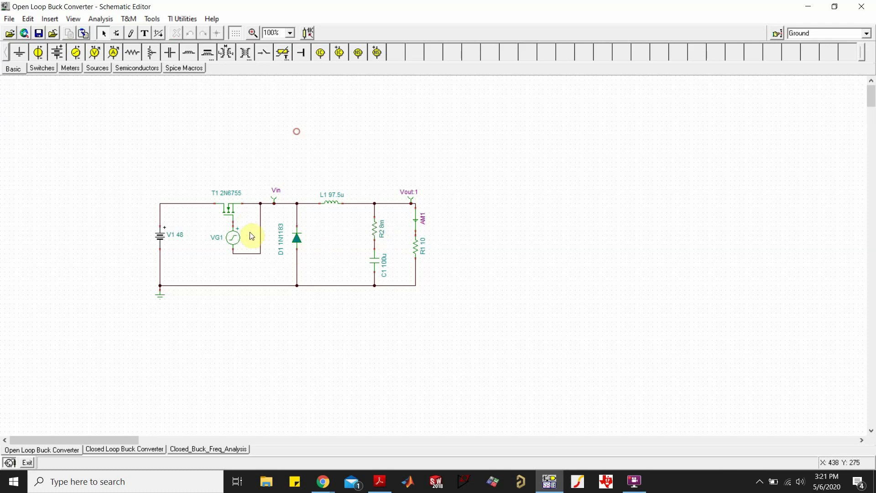
{"action": "left_click", "coordinate": [234, 210]}
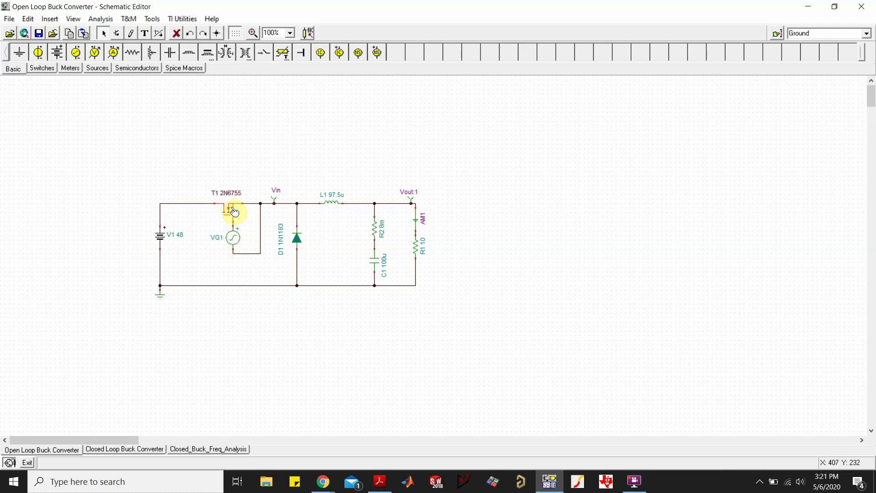
Step: Review the amplitude and time intervals of voltage generator VG1's general waveform signal
{"action": "left_click", "coordinate": [240, 247]}
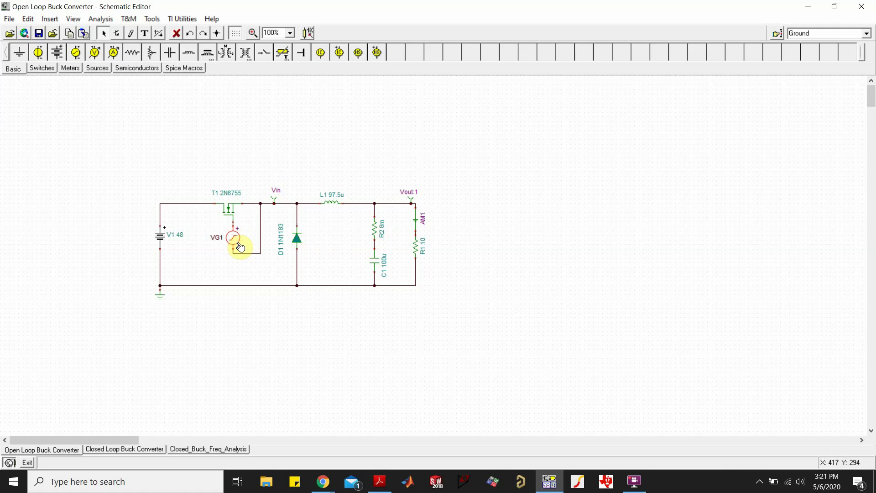
{"action": "double_click", "coordinate": [240, 247]}
{"action": "left_click", "coordinate": [505, 227]}
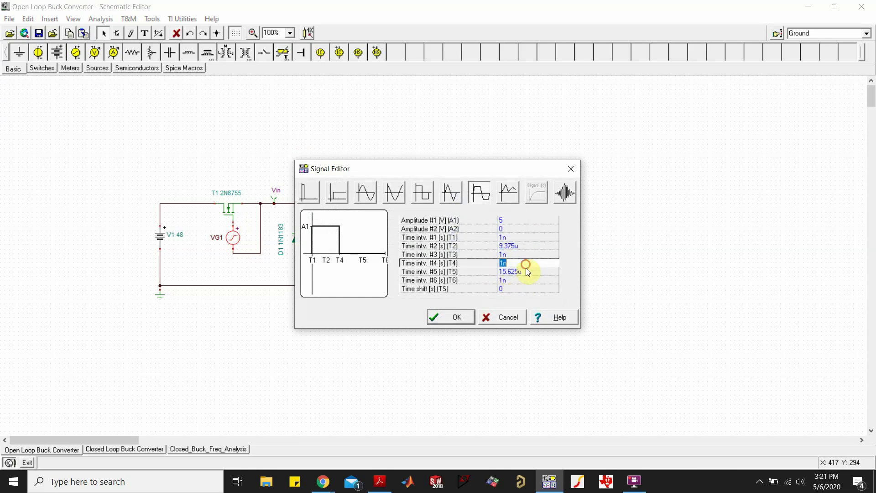
{"action": "left_click", "coordinate": [464, 317]}
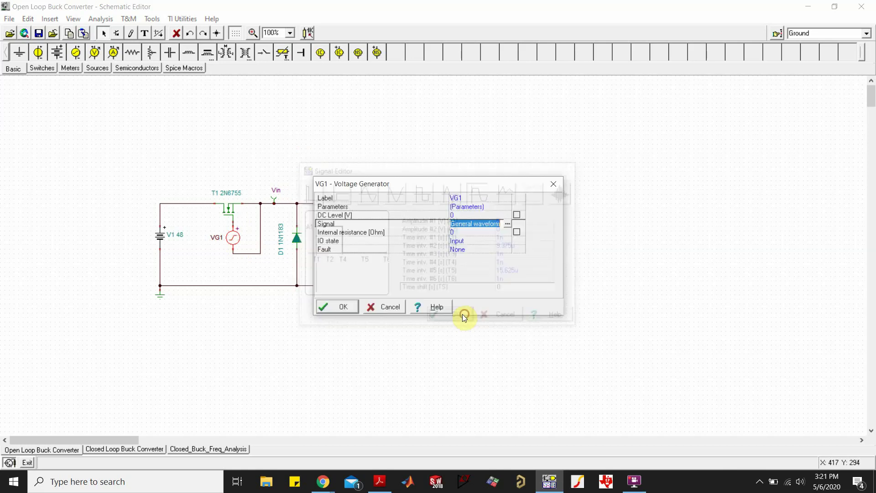
{"action": "left_click", "coordinate": [337, 307]}
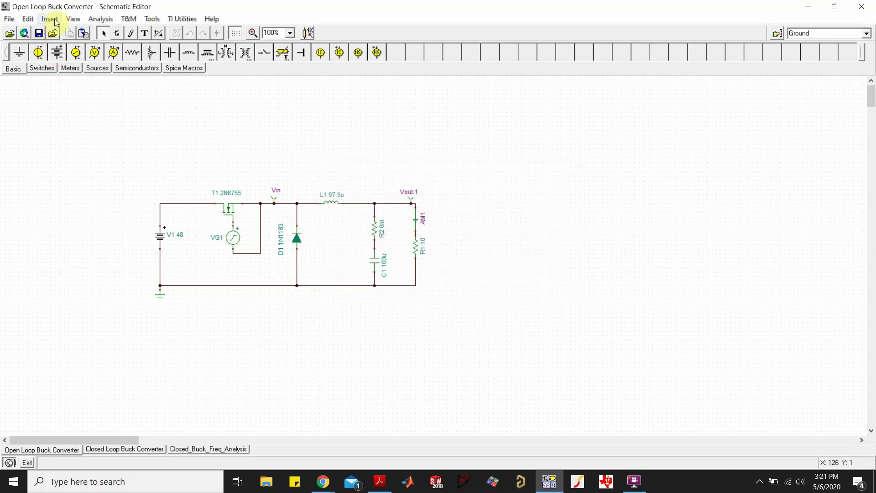
Step: Run a transient analysis of the open-loop converter from 0 to 2 ms and maximize the results window
{"action": "left_click", "coordinate": [99, 19]}
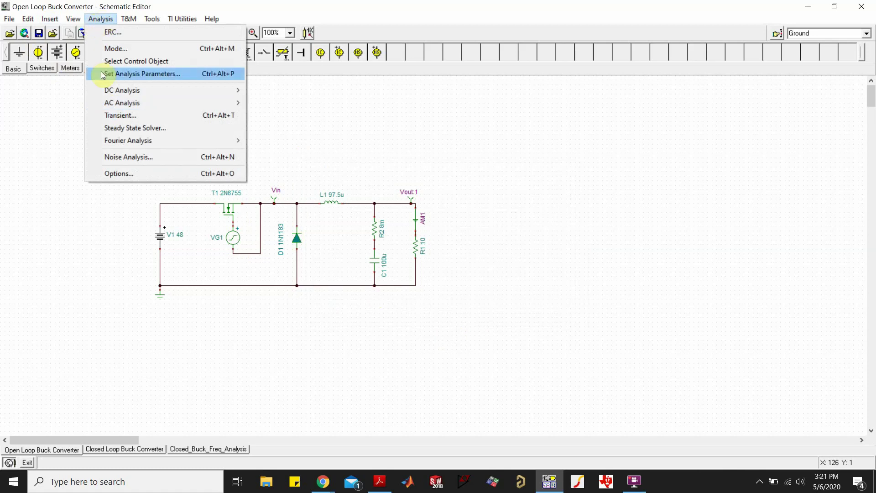
{"action": "left_click", "coordinate": [115, 117]}
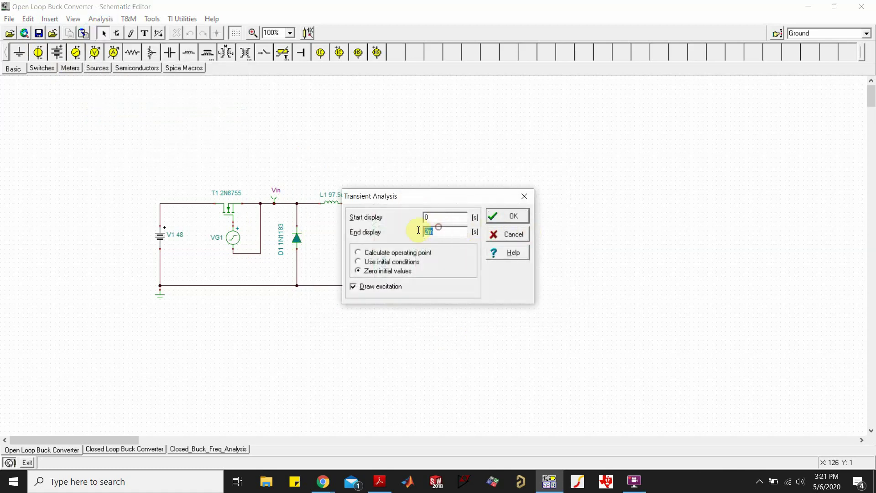
{"action": "left_click", "coordinate": [521, 215]}
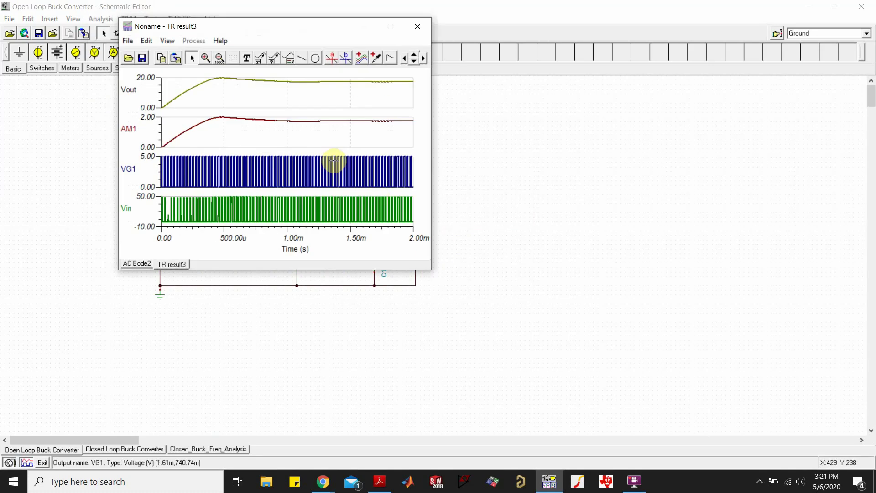
{"action": "left_click", "coordinate": [393, 26]}
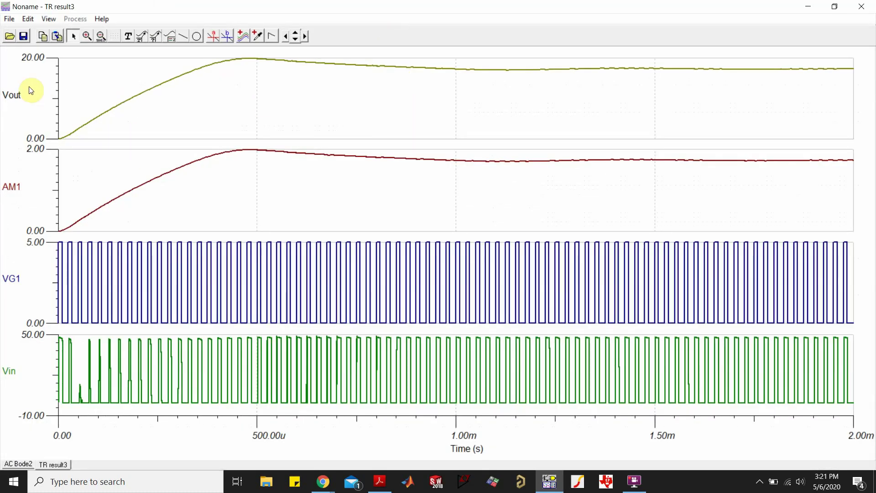
Step: Place cursor A on the Vout curve and move it to about 1.13 ms to read the output voltage
{"action": "left_click", "coordinate": [207, 37]}
{"action": "left_click", "coordinate": [393, 67]}
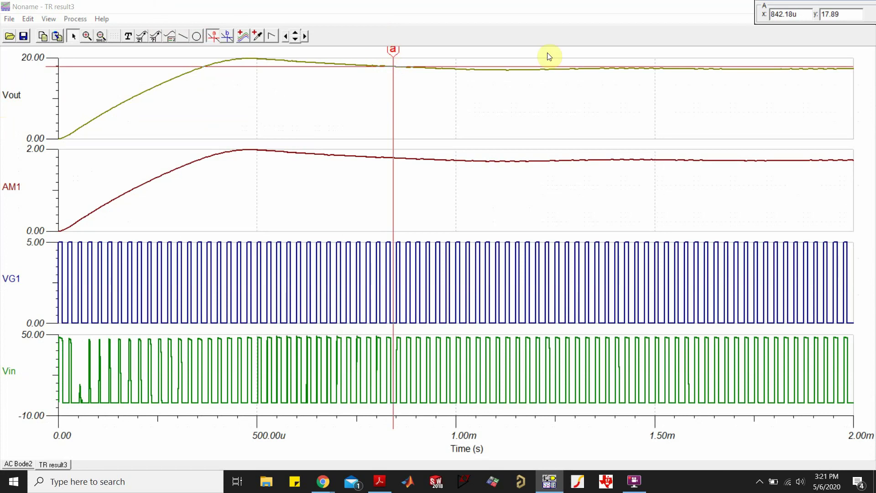
{"action": "left_click_drag", "start_coordinate": [795, 1], "coordinate": [294, 108]}
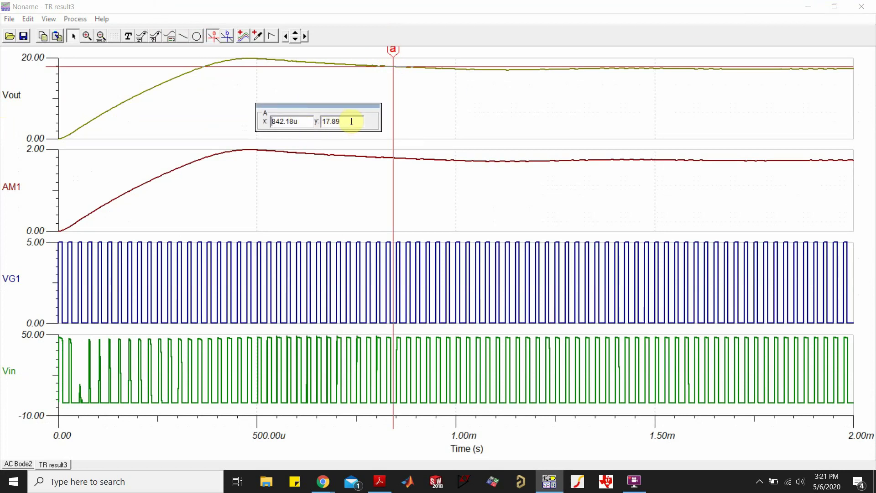
{"action": "double_click", "coordinate": [336, 120]}
{"action": "left_click", "coordinate": [345, 121]}
{"action": "mouse_move", "coordinate": [391, 51]}
{"action": "left_mouse_down"}
{"action": "mouse_move", "coordinate": [712, 63]}
{"action": "mouse_move", "coordinate": [529, 59]}
{"action": "left_mouse_up"}
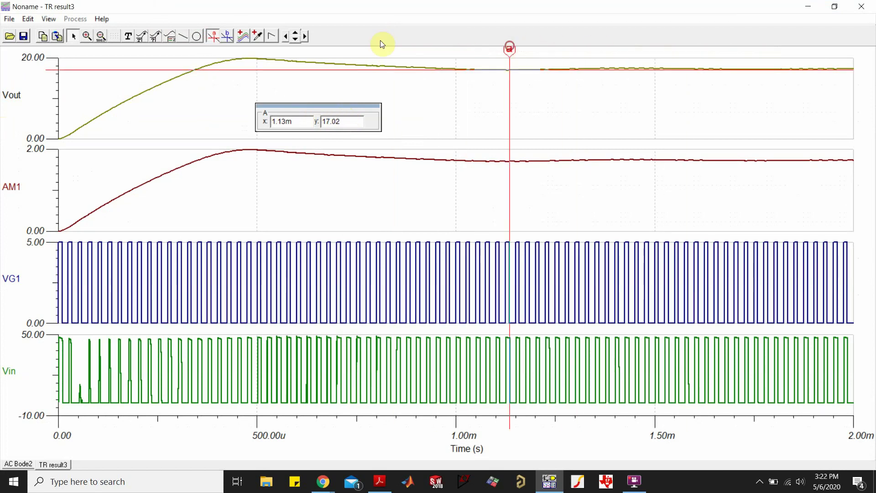
Step: Place cursor B on the AM1 curve and move it to about 1.08 ms to read the output current
{"action": "left_click", "coordinate": [227, 37]}
{"action": "left_click", "coordinate": [399, 158]}
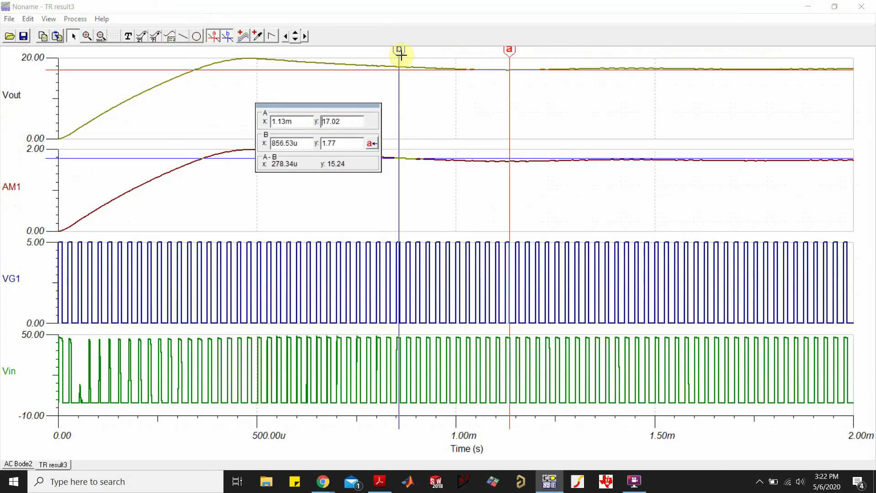
{"action": "double_click", "coordinate": [335, 143]}
{"action": "left_click", "coordinate": [336, 143]}
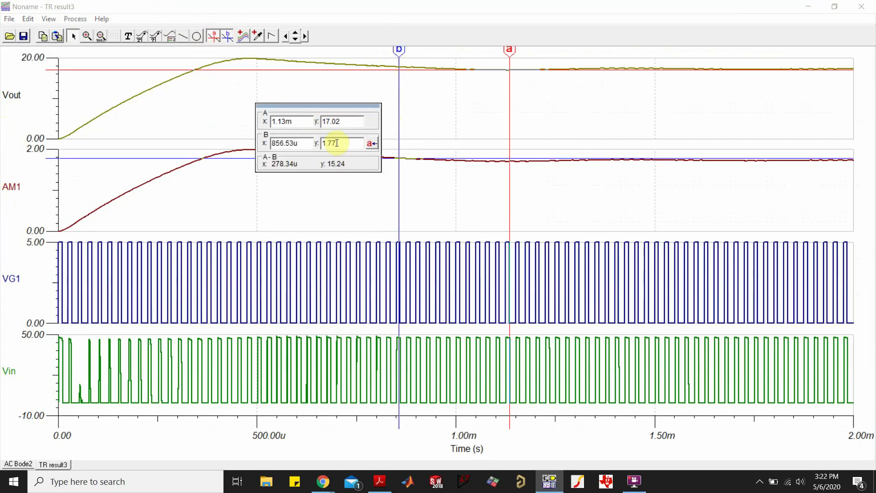
{"action": "mouse_move", "coordinate": [401, 49]}
{"action": "left_mouse_down"}
{"action": "mouse_move", "coordinate": [716, 59]}
{"action": "mouse_move", "coordinate": [734, 83]}
{"action": "mouse_move", "coordinate": [350, 83]}
{"action": "mouse_move", "coordinate": [487, 84]}
{"action": "left_mouse_up"}
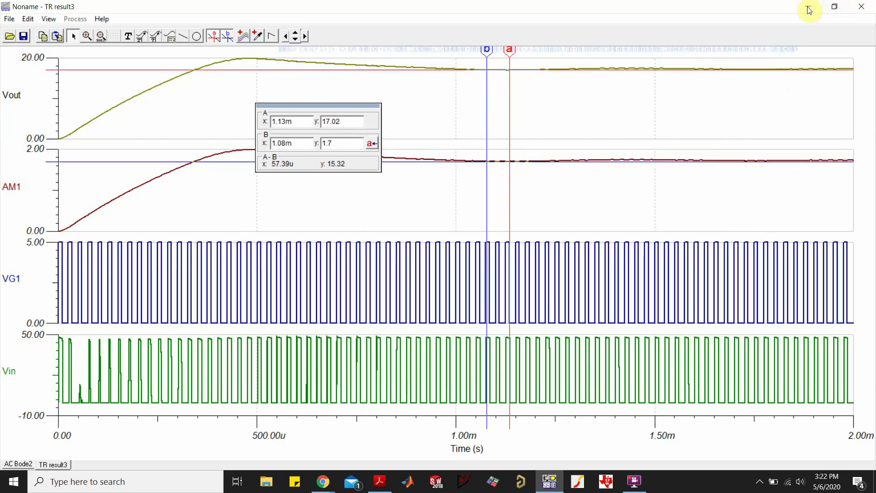
Step: Close the transient results window and open the Closed Loop Buck Converter schematic
{"action": "left_click", "coordinate": [862, 6]}
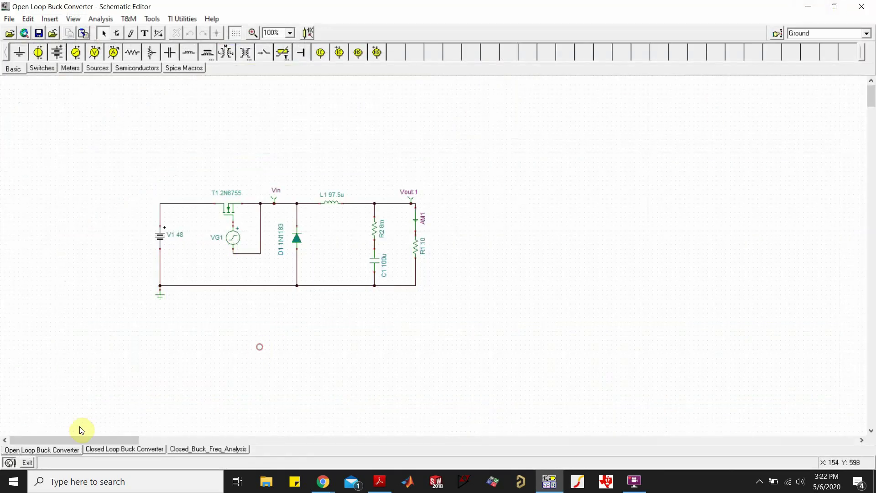
{"action": "left_click", "coordinate": [114, 449]}
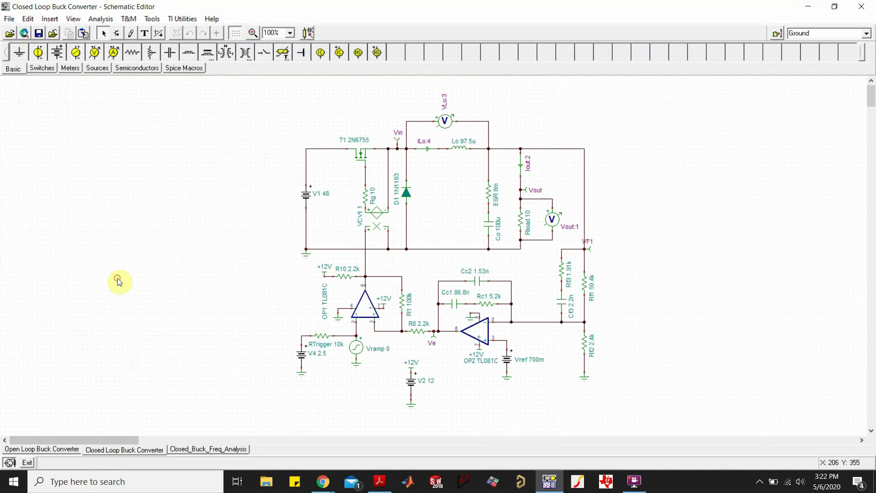
Step: Examine the closed-loop schematic's power stage, comparator section and the compensated error-amplifier feedback network around OP2
{"action": "left_click_drag", "start_coordinate": [221, 93], "coordinate": [676, 423]}
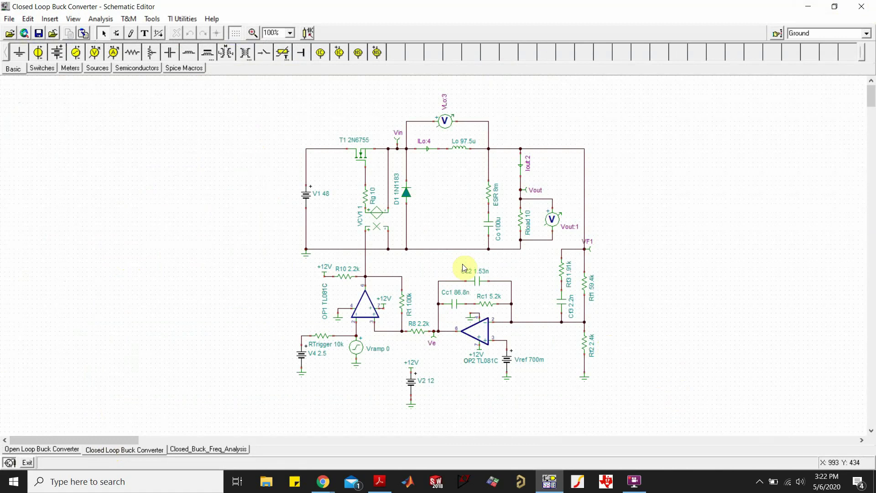
{"action": "left_click_drag", "start_coordinate": [265, 99], "coordinate": [560, 287]}
{"action": "left_click_drag", "start_coordinate": [388, 372], "coordinate": [337, 249]}
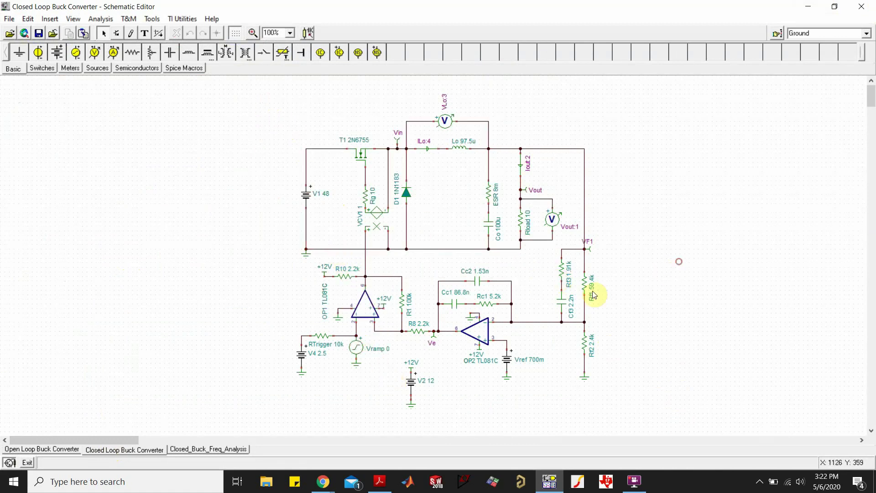
{"action": "left_click", "coordinate": [417, 252]}
{"action": "left_click_drag", "start_coordinate": [488, 283], "coordinate": [651, 411]}
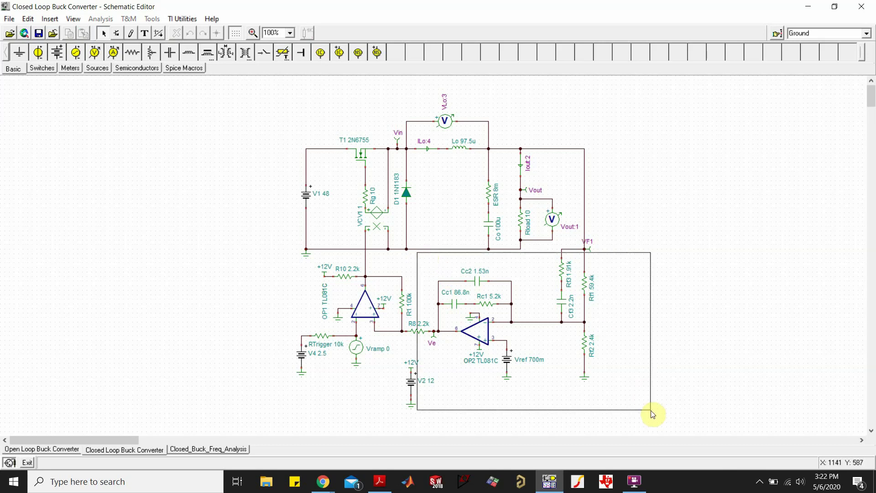
{"action": "left_click", "coordinate": [424, 268]}
{"action": "left_click_drag", "start_coordinate": [424, 268], "coordinate": [667, 404]}
{"action": "left_click", "coordinate": [610, 299]}
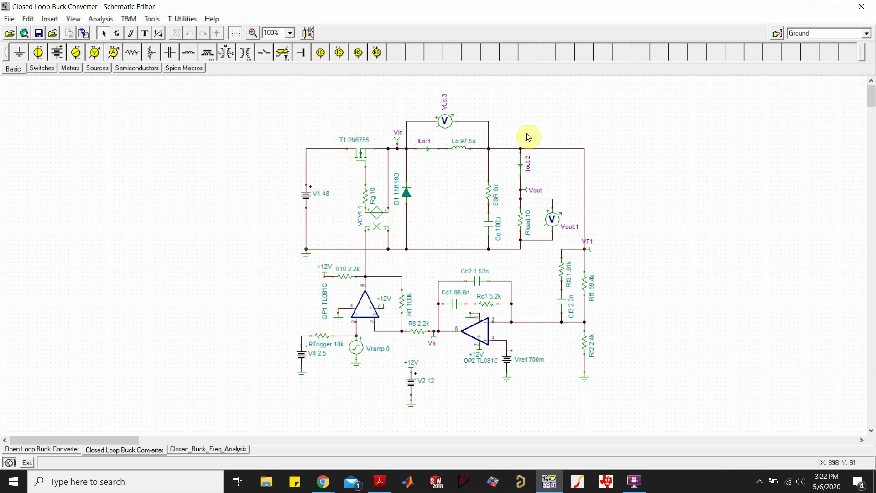
Step: Trace the output feedback wire to the Rf1/Rf2 divider and inspect the Vref source on error amplifier OP2
{"action": "left_click", "coordinate": [573, 149]}
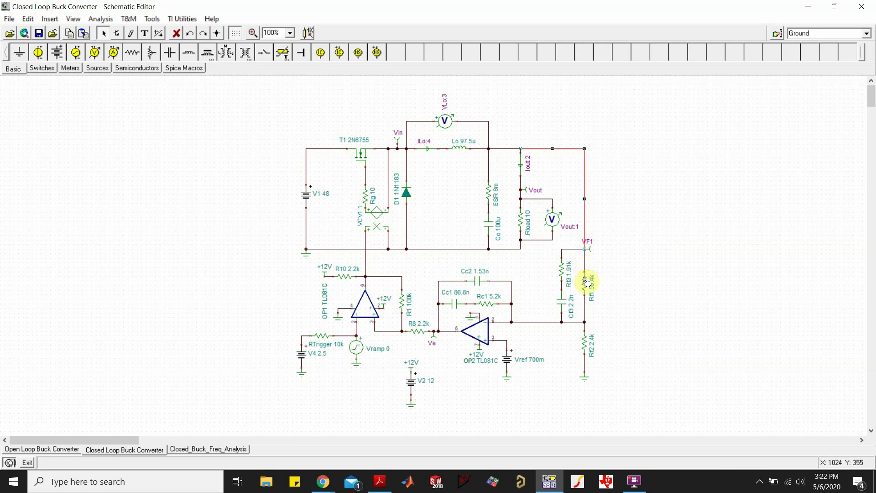
{"action": "left_click", "coordinate": [636, 169]}
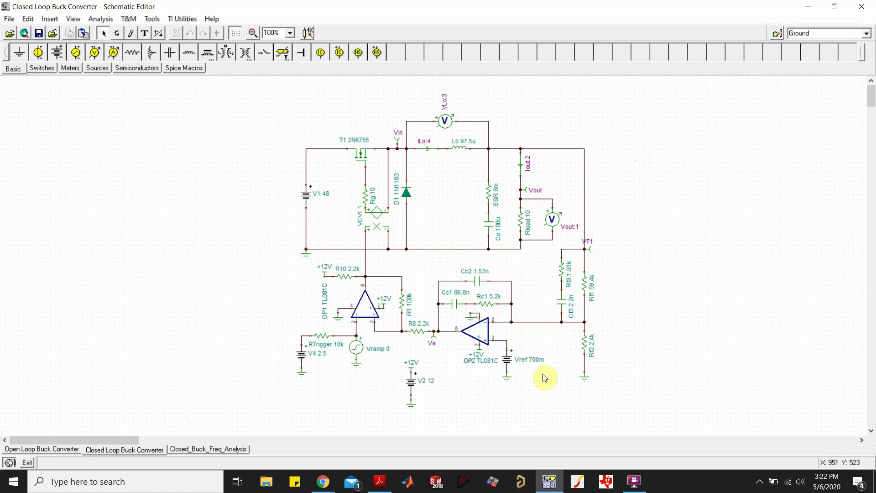
{"action": "left_click", "coordinate": [514, 351]}
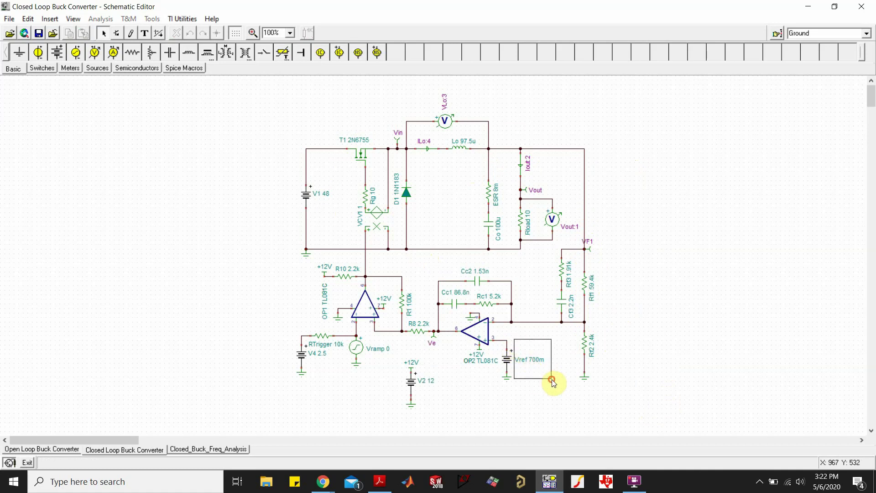
{"action": "left_click", "coordinate": [554, 379]}
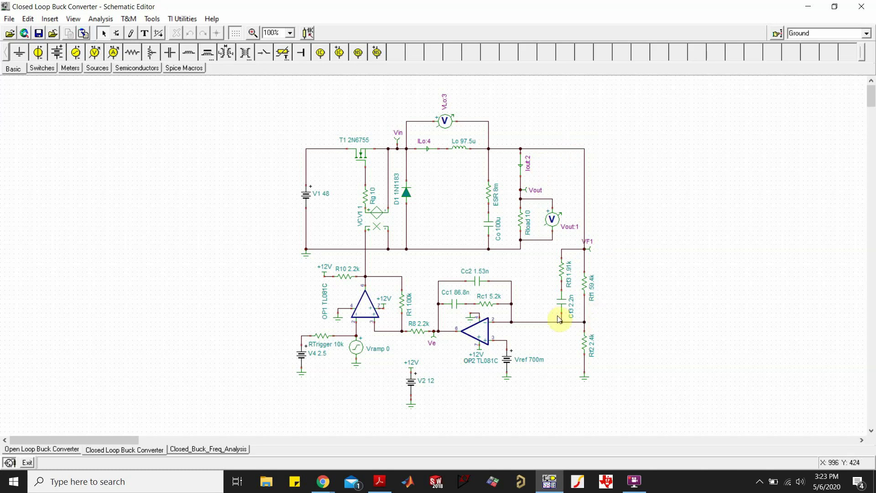
{"action": "left_click", "coordinate": [524, 361]}
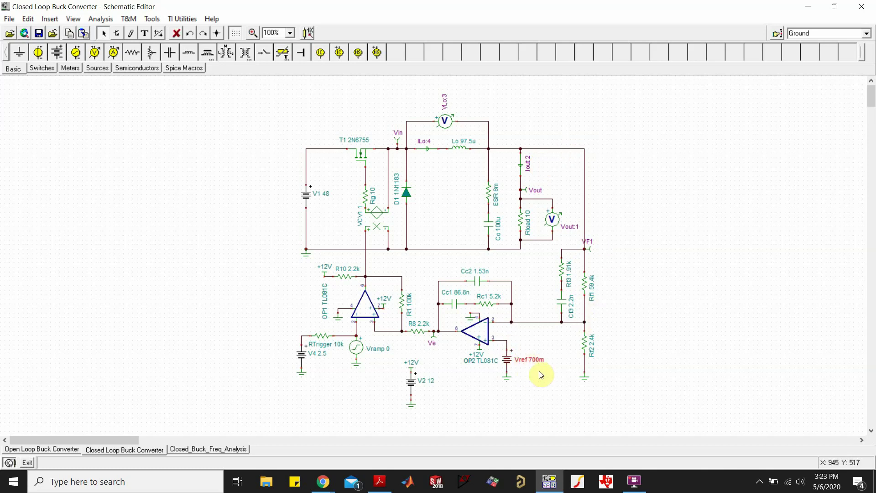
{"action": "left_click", "coordinate": [523, 340]}
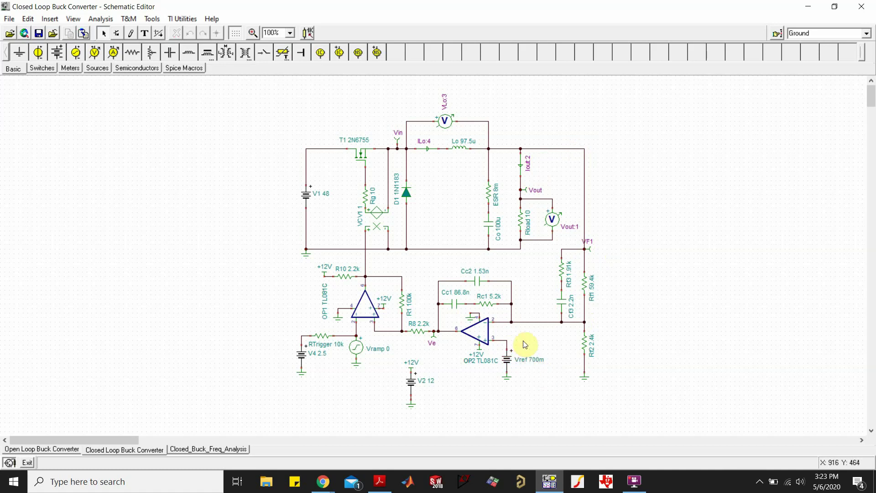
Step: Trace the control signal from the feedback wire through Ve, Vramp and comparator OP1 to MOSFET T1, and review the whole control section
{"action": "left_click", "coordinate": [433, 343]}
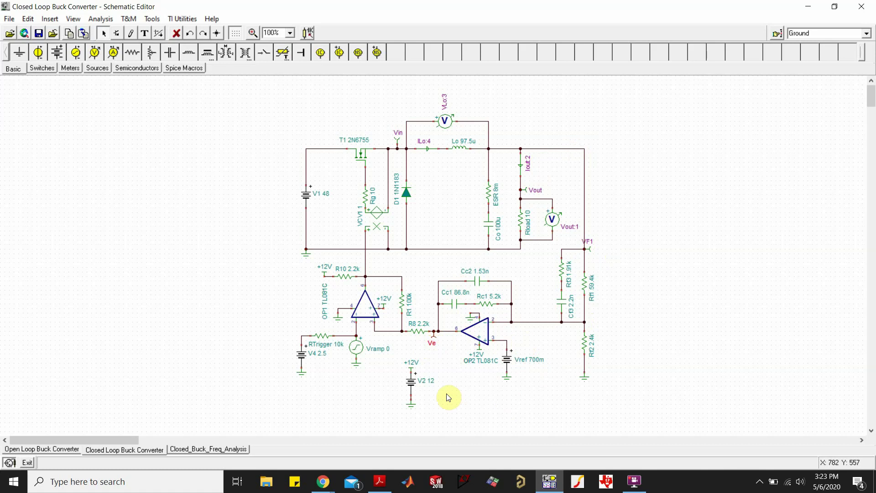
{"action": "left_click", "coordinate": [586, 173]}
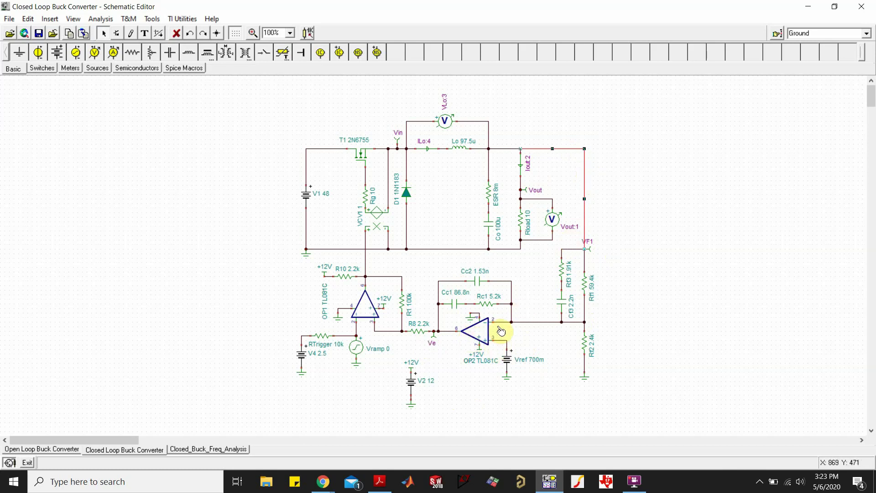
{"action": "left_click", "coordinate": [434, 345]}
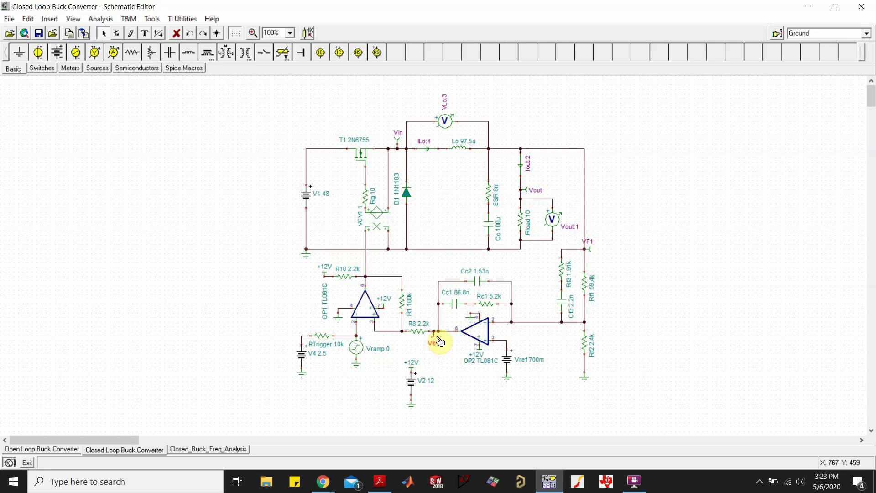
{"action": "left_click", "coordinate": [382, 342]}
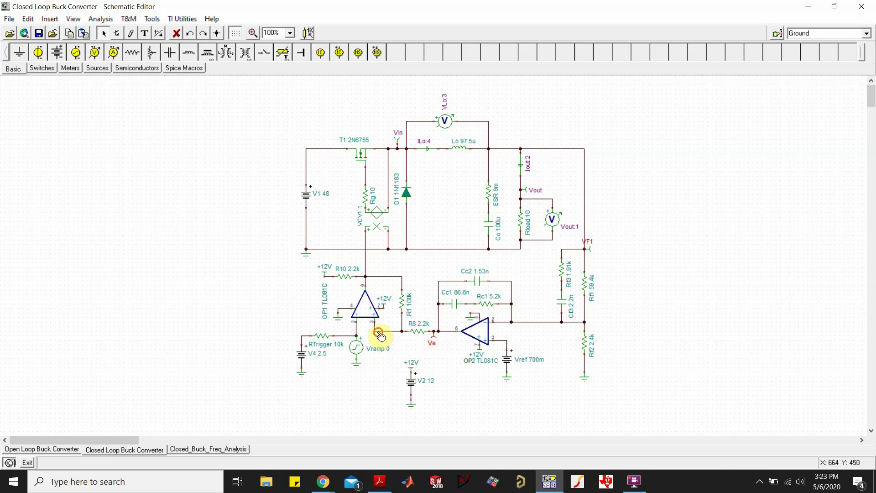
{"action": "left_click", "coordinate": [359, 349]}
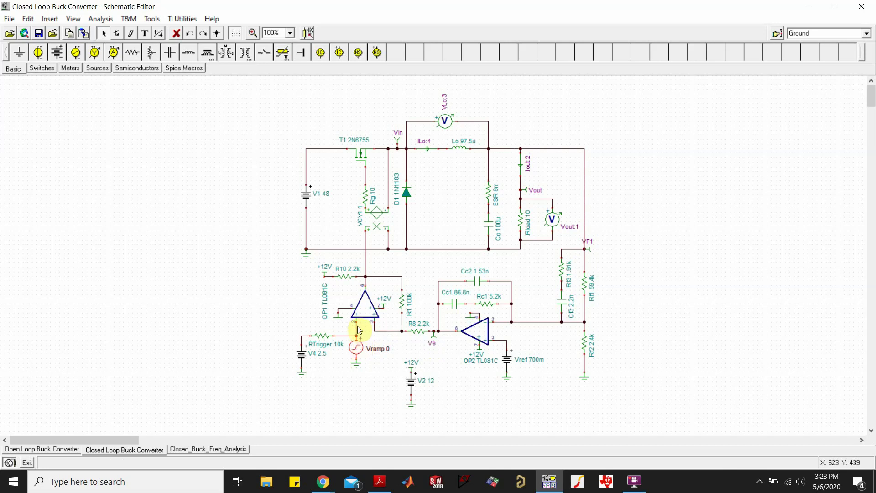
{"action": "left_click", "coordinate": [365, 307]}
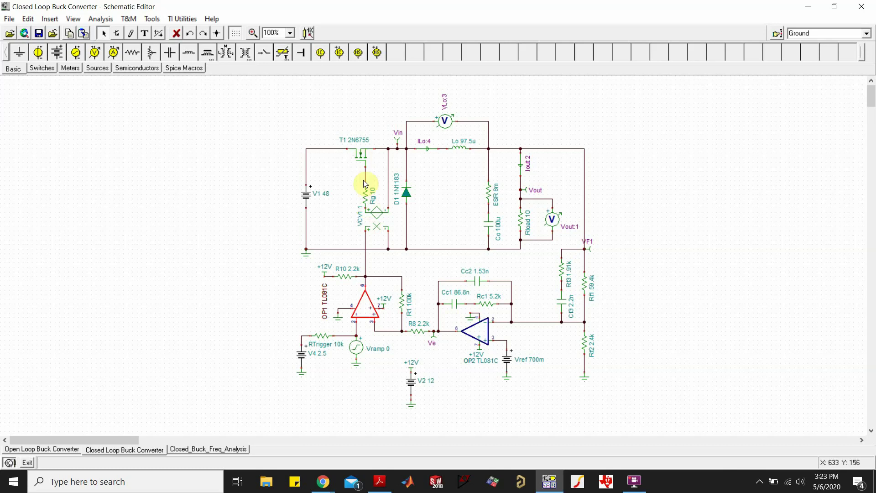
{"action": "left_click", "coordinate": [367, 165]}
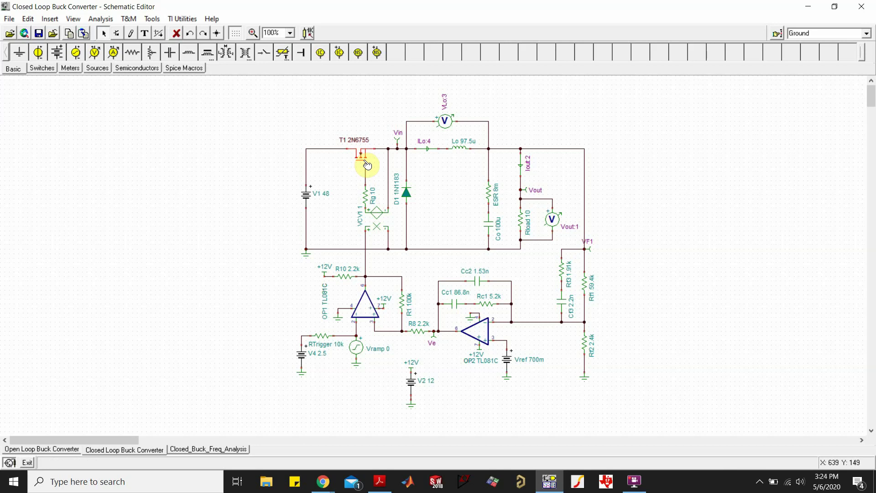
{"action": "left_click", "coordinate": [334, 177]}
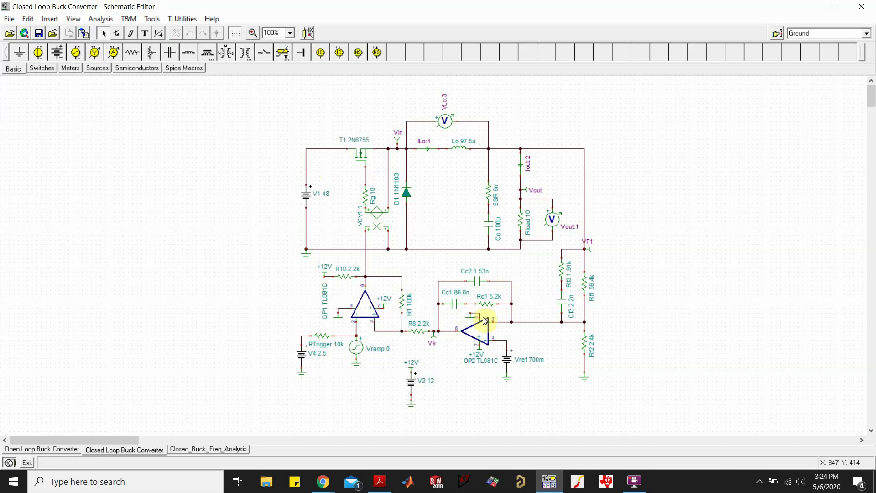
{"action": "left_click", "coordinate": [360, 157]}
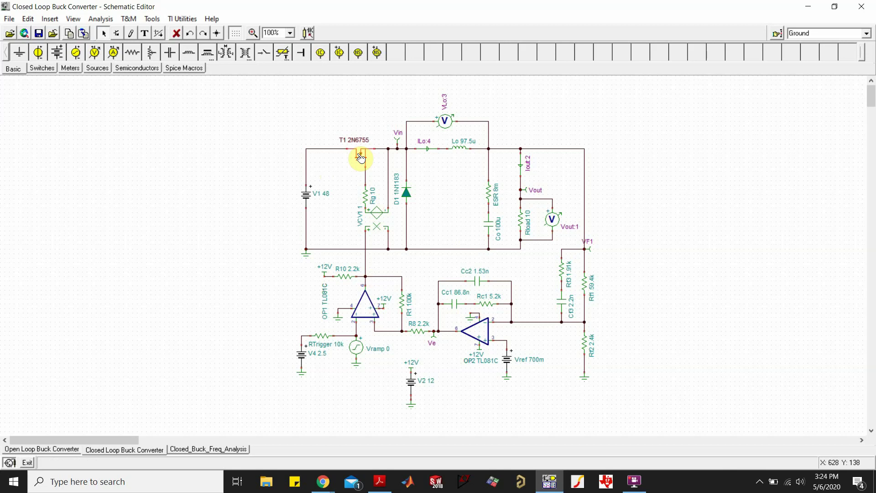
{"action": "left_click", "coordinate": [565, 170]}
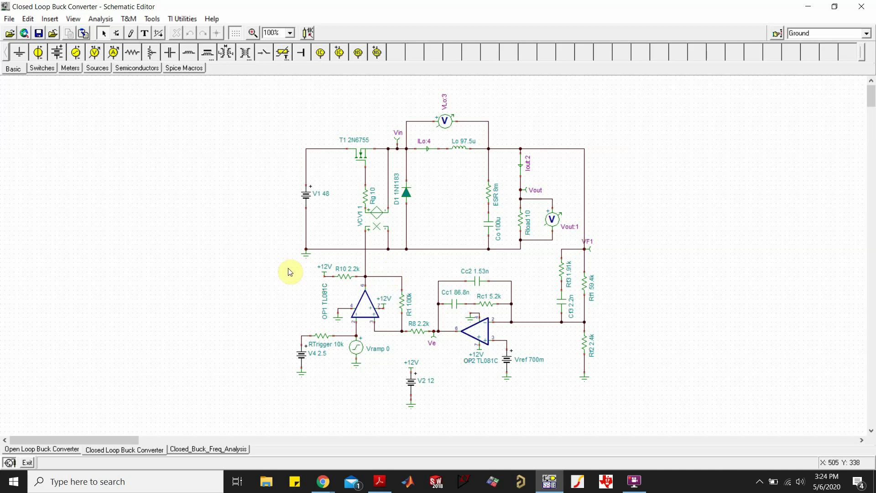
{"action": "left_click_drag", "start_coordinate": [277, 258], "coordinate": [641, 396]}
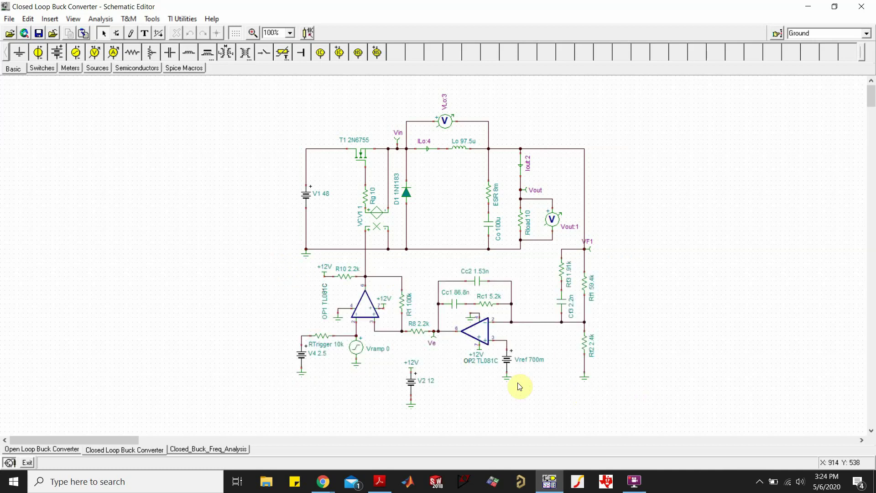
{"action": "left_click", "coordinate": [275, 303]}
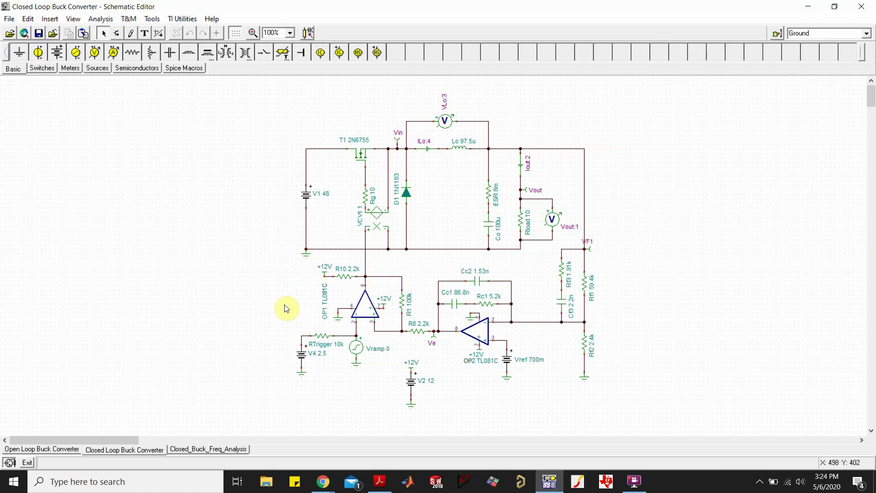
Step: Run a transient analysis of the closed-loop converter from 0 to 5 ms with zero initial values and maximize the results window
{"action": "key", "text": "ctrl+t"}
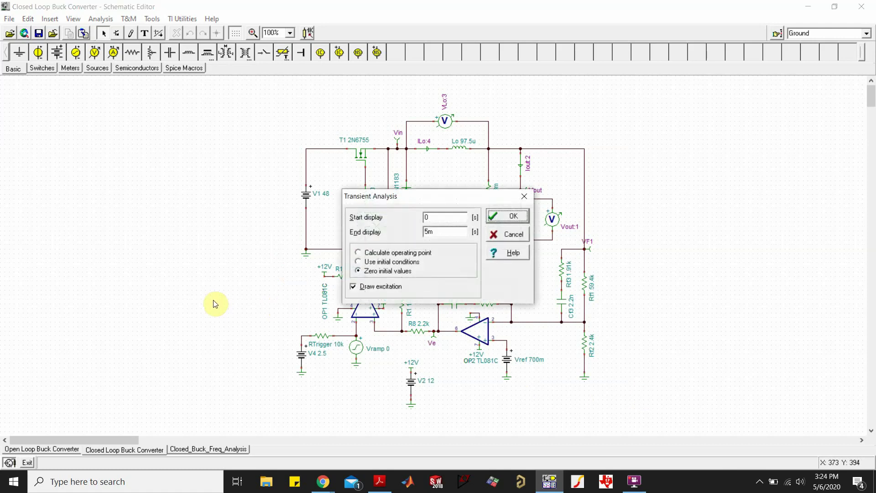
{"action": "key", "text": "Return"}
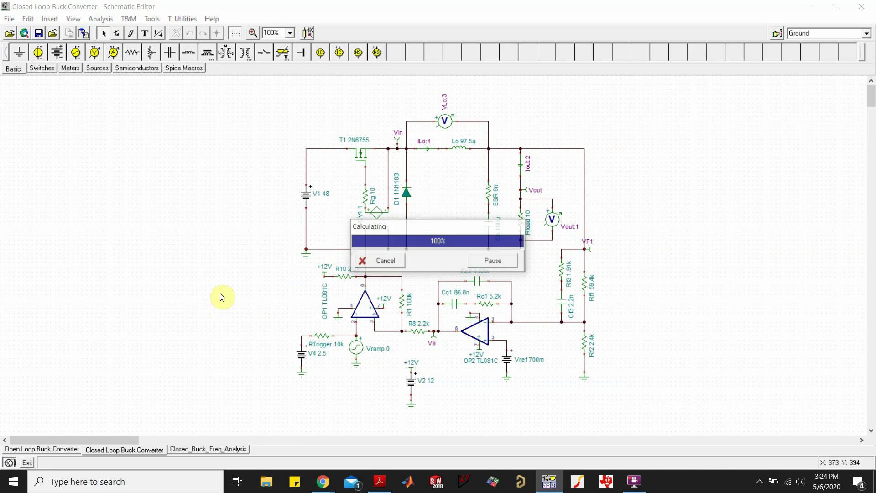
{"action": "left_click", "coordinate": [388, 25]}
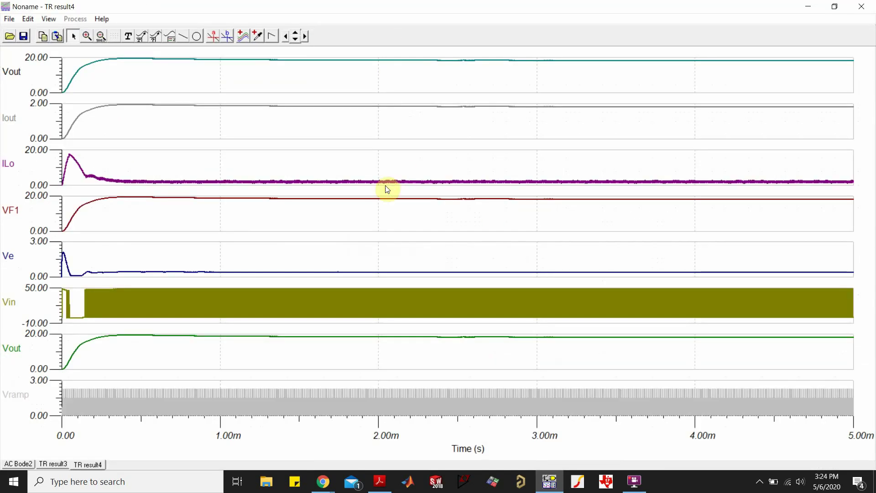
Step: Place cursor A on the upper Vout curve and move it to about 2.19 ms to read the output voltage
{"action": "left_click", "coordinate": [214, 36]}
{"action": "left_click", "coordinate": [330, 58]}
{"action": "left_click_drag", "start_coordinate": [330, 50], "coordinate": [359, 49]}
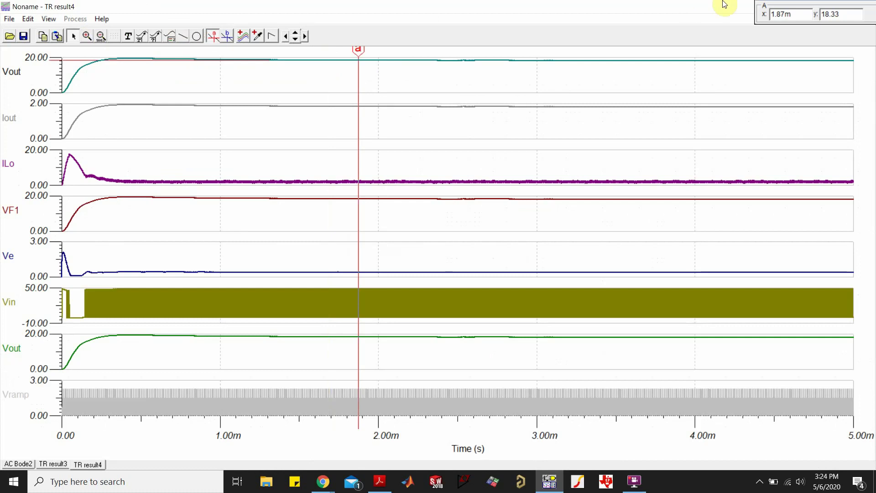
{"action": "left_click_drag", "start_coordinate": [785, 1], "coordinate": [257, 129]}
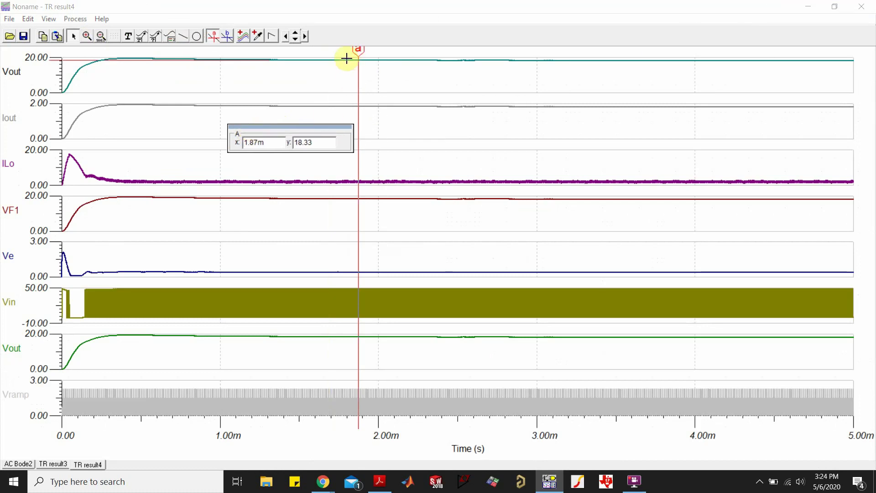
{"action": "left_click_drag", "start_coordinate": [359, 49], "coordinate": [409, 75]}
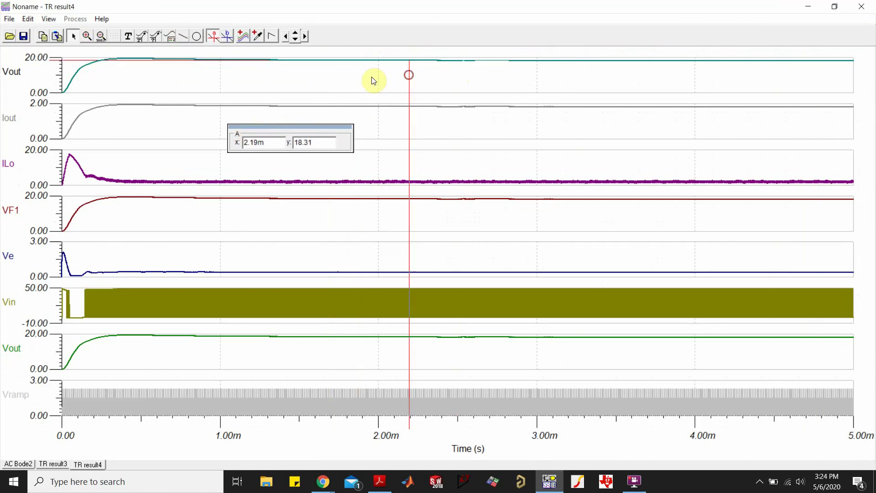
Step: Place cursor B on the Iout curve and move it to about 3.67 ms to read the output current
{"action": "left_click", "coordinate": [218, 37]}
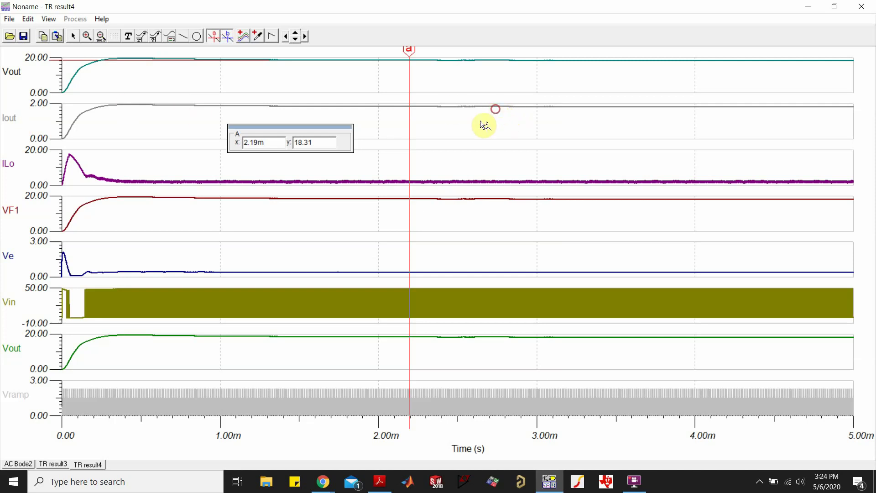
{"action": "left_click", "coordinate": [484, 107]}
{"action": "left_click_drag", "start_coordinate": [486, 48], "coordinate": [642, 72]}
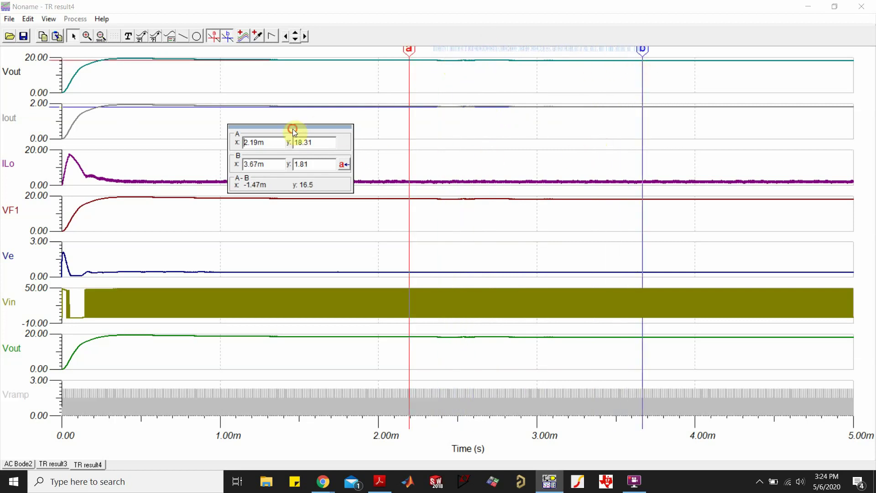
{"action": "left_click_drag", "start_coordinate": [292, 128], "coordinate": [408, 103]}
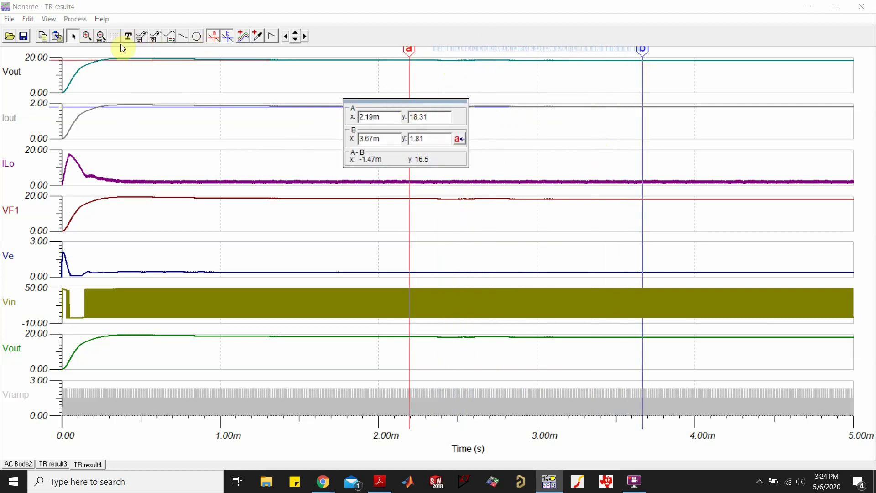
Step: Zoom the transient curves to the 900 us to 1.20 ms interval and move the cursor readout clear of the ILo curve
{"action": "left_click", "coordinate": [88, 36]}
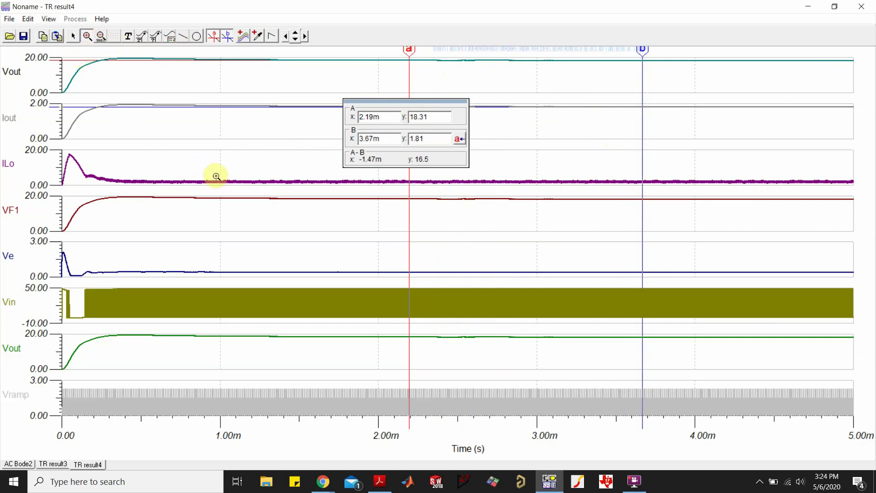
{"action": "left_click_drag", "start_coordinate": [217, 176], "coordinate": [239, 231]}
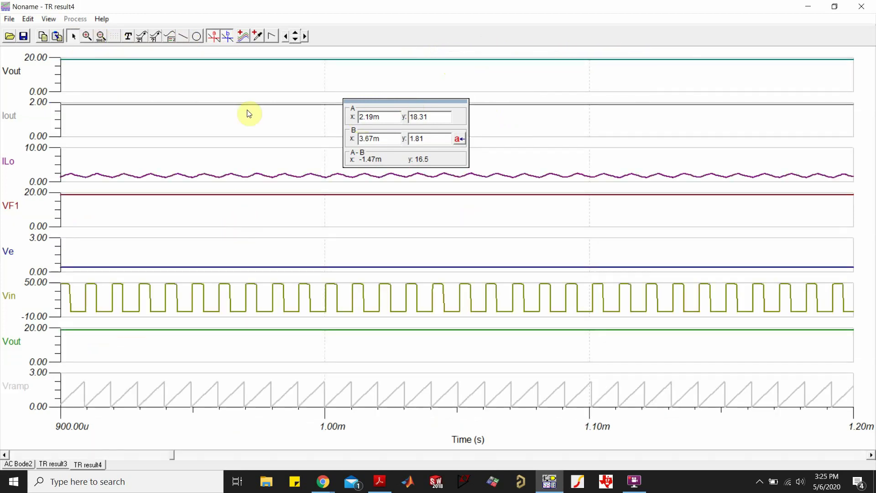
{"action": "left_click", "coordinate": [360, 115]}
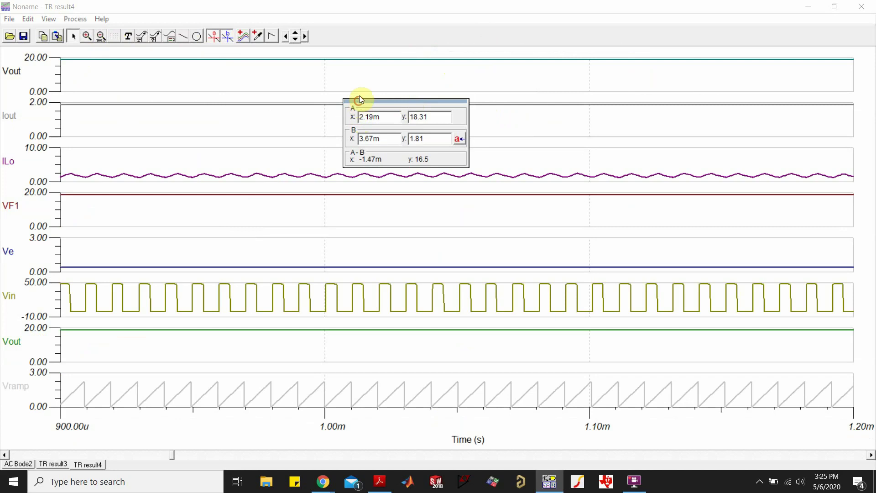
{"action": "left_click_drag", "start_coordinate": [360, 99], "coordinate": [368, 65]}
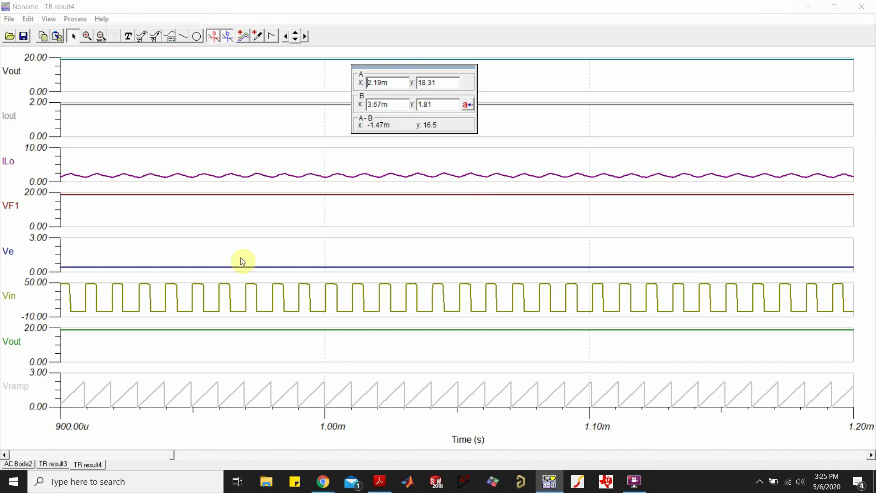
Step: Remove both cursors from the closed-loop transient curves and restore the full 0 to 5 ms time range
{"action": "left_click", "coordinate": [214, 37]}
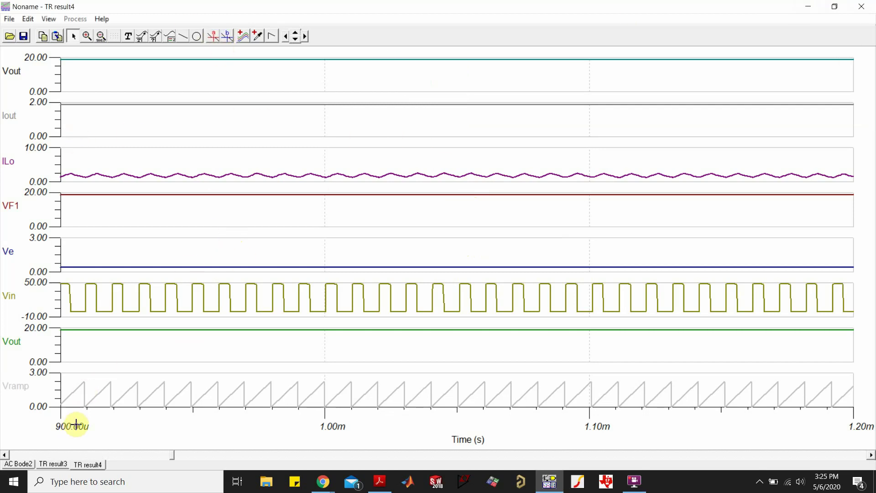
{"action": "left_click", "coordinate": [101, 36]}
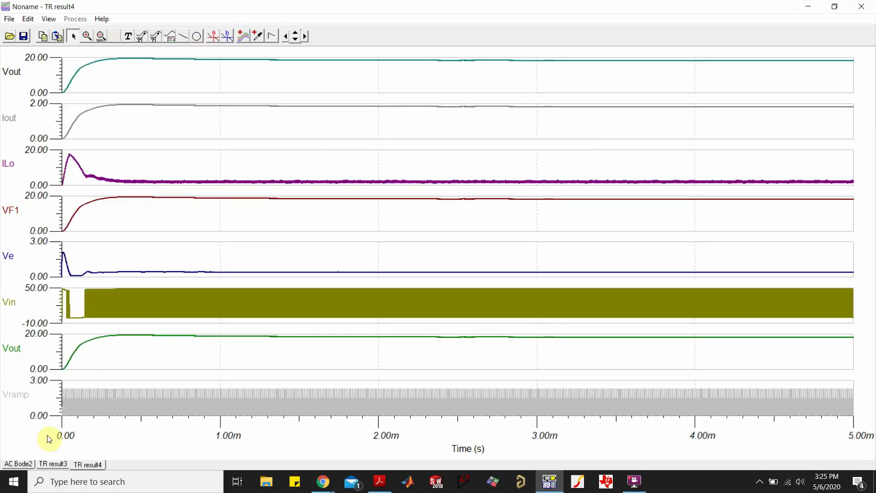
Step: Show the open-loop transient curves in TR result3 and move the cursor readout inward so all its values are readable
{"action": "left_click", "coordinate": [39, 463]}
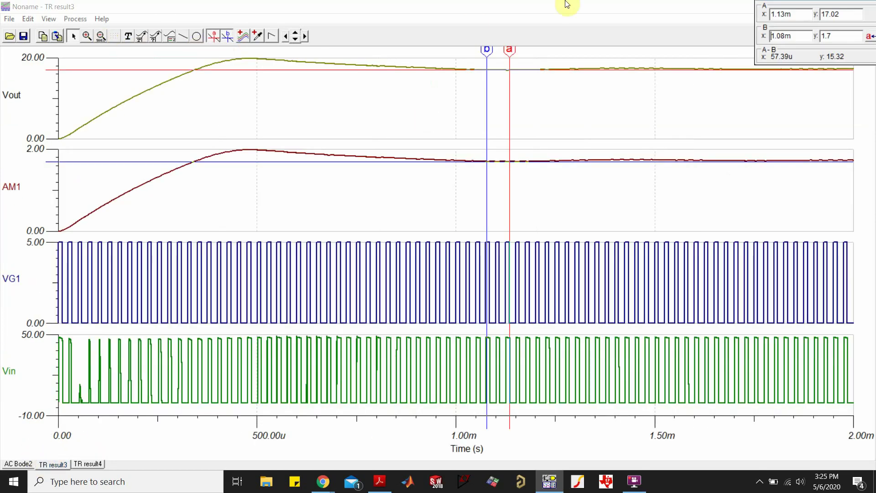
{"action": "left_click_drag", "start_coordinate": [766, 4], "coordinate": [685, 58]}
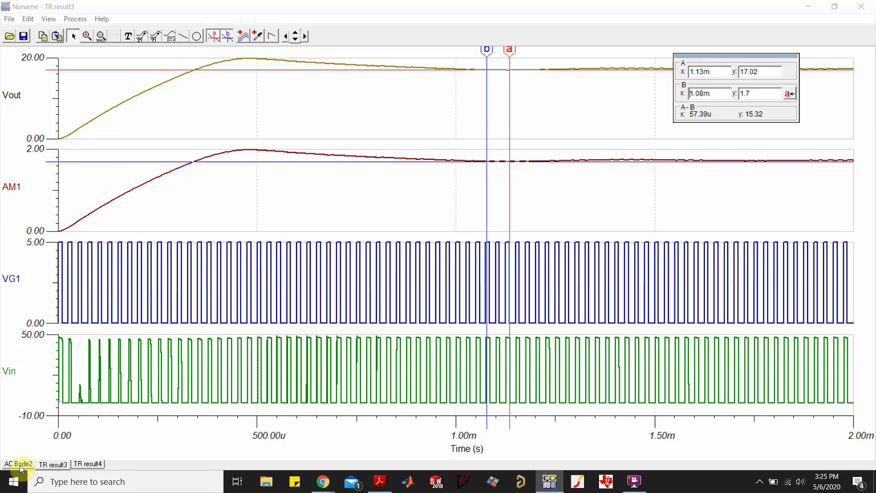
Step: Zoom the closed-loop transient curves in TR result4 to the 0 to 2 ms interval
{"action": "left_click", "coordinate": [81, 465]}
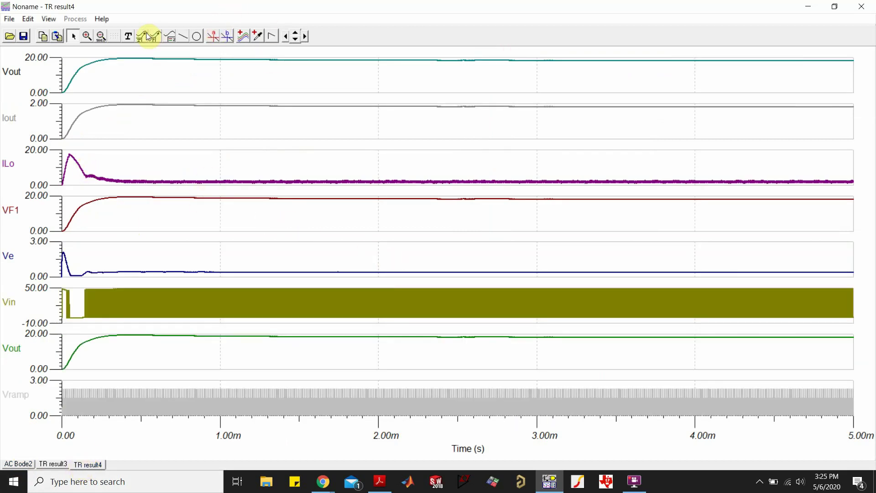
{"action": "left_click", "coordinate": [86, 36]}
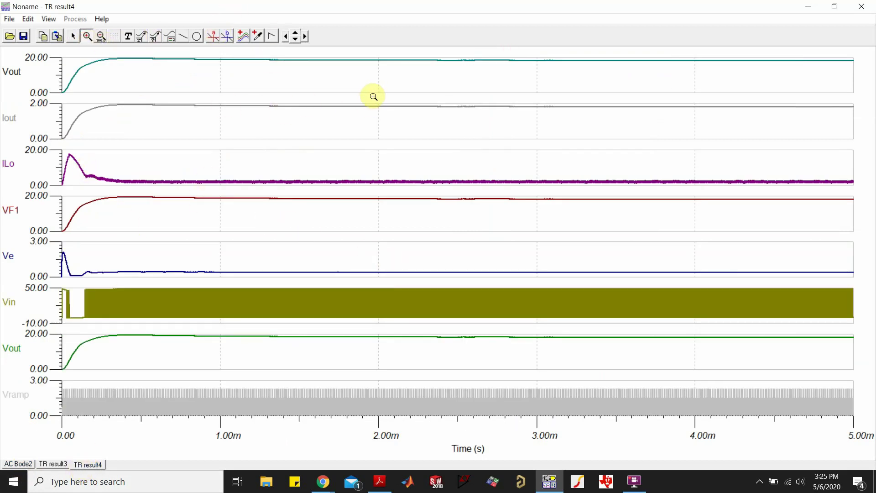
{"action": "left_click_drag", "start_coordinate": [212, 86], "coordinate": [43, 53]}
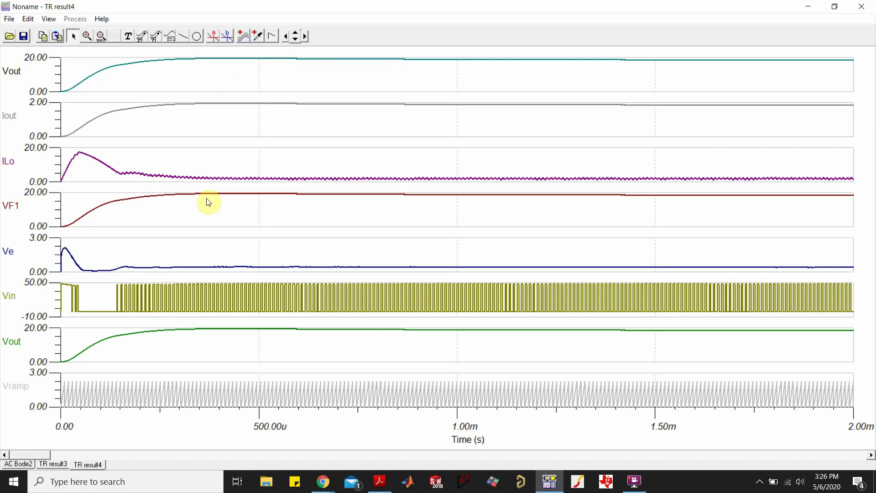
Step: Compare the open-loop and closed-loop transient curves over 2 ms, placing the TR result3 cursor readout near the middle of the plot
{"action": "left_click", "coordinate": [54, 464]}
{"action": "left_click", "coordinate": [77, 464]}
{"action": "left_click", "coordinate": [54, 464]}
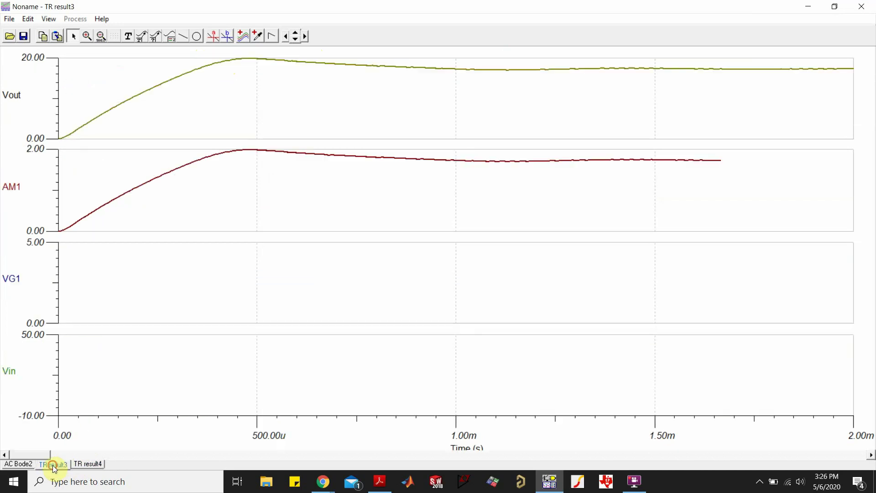
{"action": "left_click", "coordinate": [22, 465]}
{"action": "left_click", "coordinate": [50, 464]}
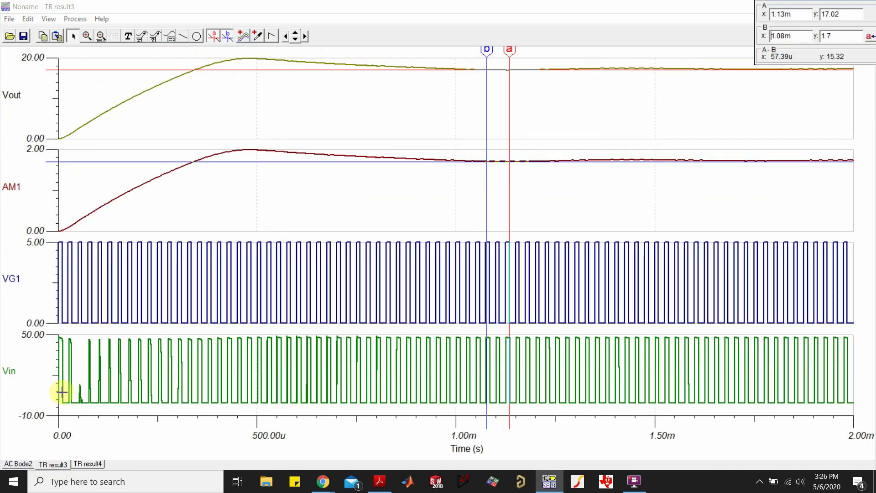
{"action": "left_click_drag", "start_coordinate": [785, 5], "coordinate": [621, 60]}
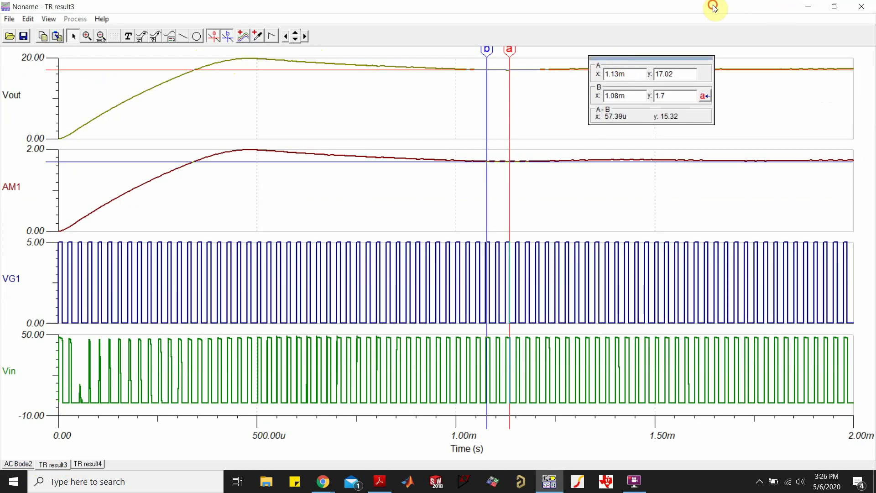
Step: Close the results window and examine the Closed_Buck_Freq_Analysis schematic with its power stage and op-amp model parameters
{"action": "left_click", "coordinate": [863, 7]}
{"action": "left_click", "coordinate": [206, 450]}
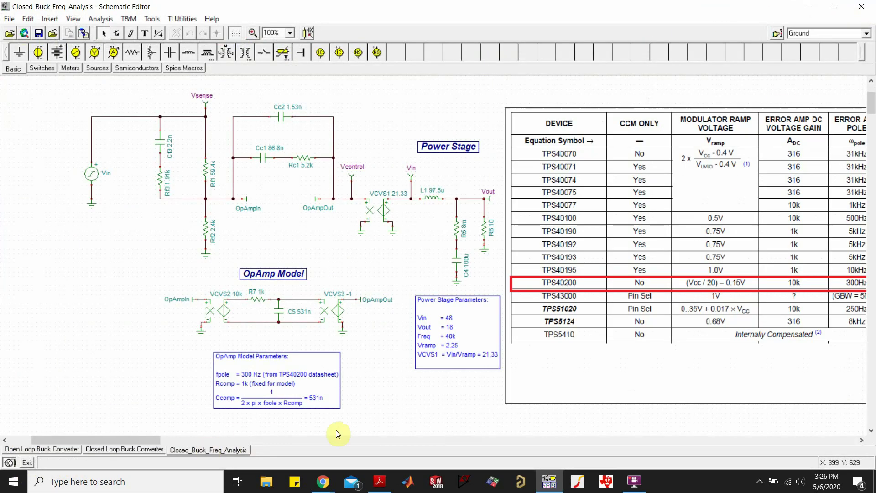
{"action": "left_click_drag", "start_coordinate": [160, 441], "coordinate": [167, 445]}
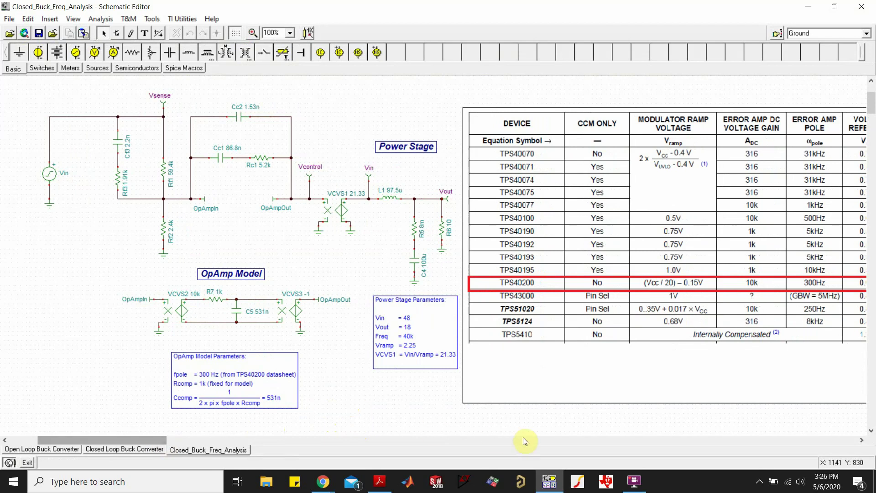
{"action": "left_click", "coordinate": [634, 481]}
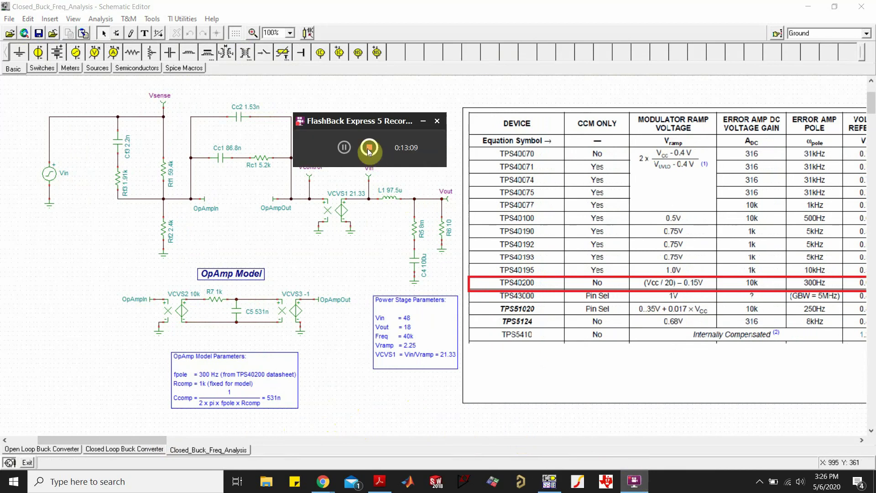